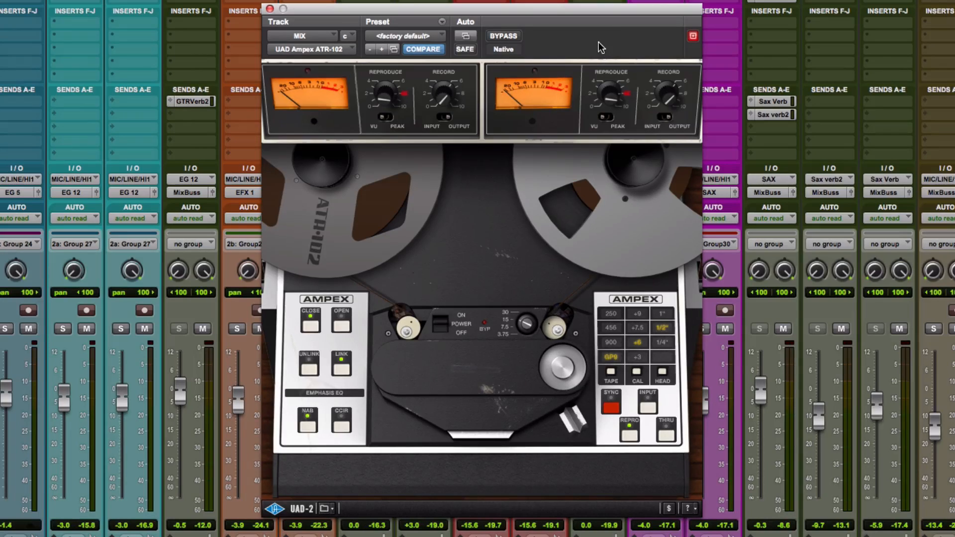
Switch to Preview and view the second photo of the real tape machine, atrheads.
{"action": "key", "text": "super+Tab"}
{"action": "key", "text": "super+Tab"}
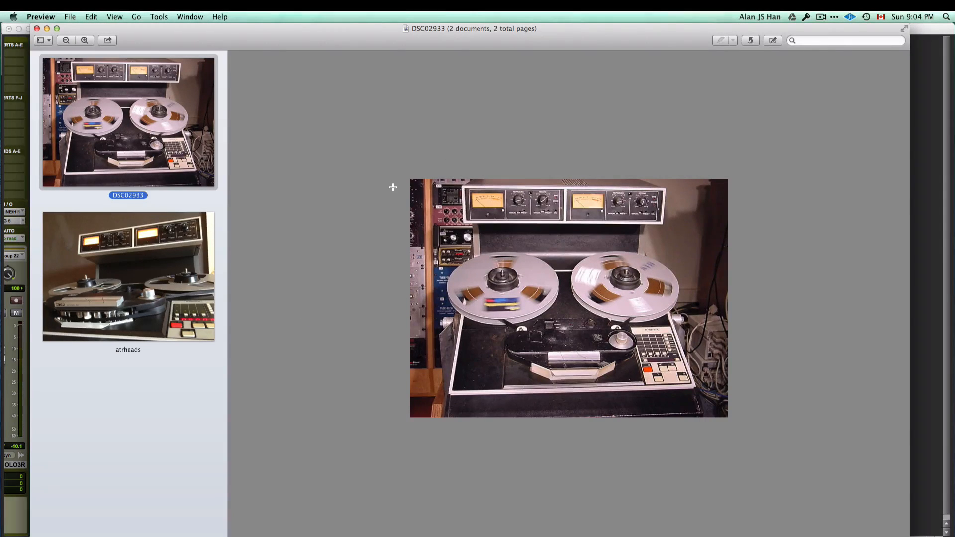
{"action": "left_click", "coordinate": [188, 233]}
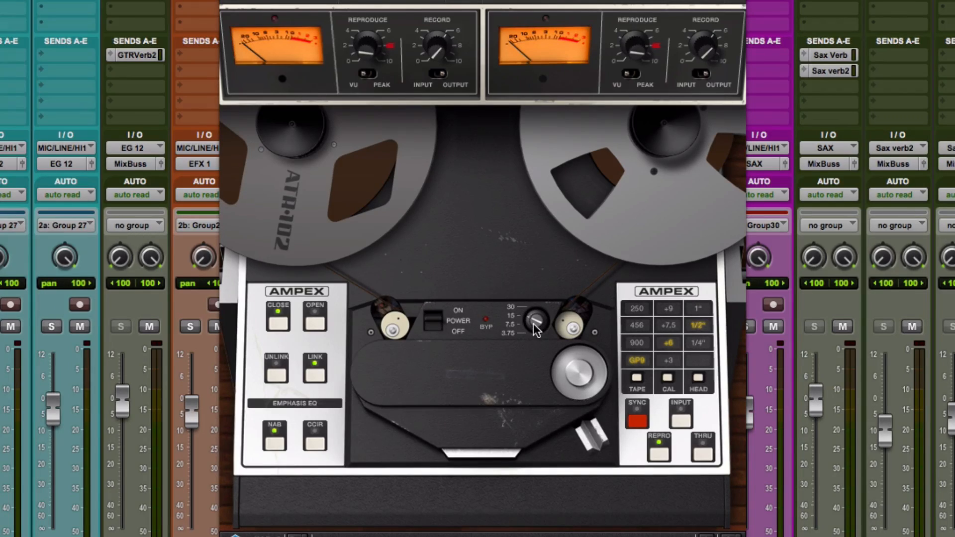
Toggle the tape machine's power off and back on, and start playback with the Edit window behind the plug-in.
{"action": "left_click", "coordinate": [433, 324]}
{"action": "left_click", "coordinate": [432, 328]}
{"action": "key", "text": "super+equal"}
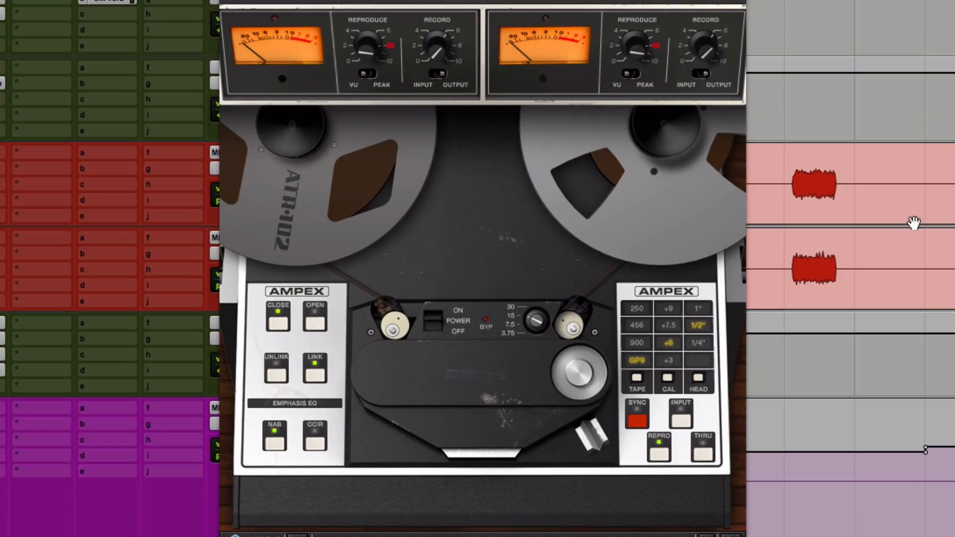
{"action": "key", "text": "space"}
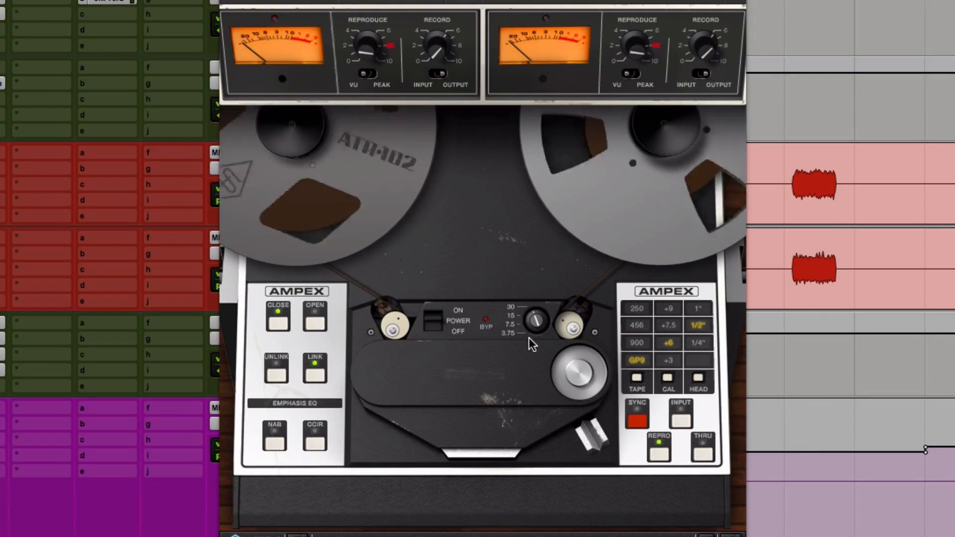
Step the tape speed between 3.75 and 15 IPS, finishing at 30 IPS.
{"action": "left_click_drag", "start_coordinate": [534, 320], "coordinate": [525, 445]}
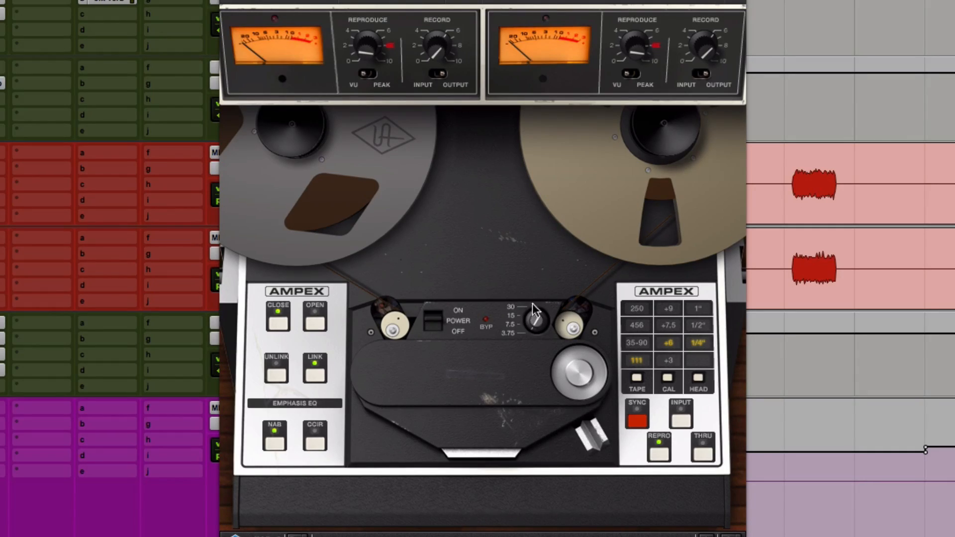
{"action": "left_click", "coordinate": [556, 196]}
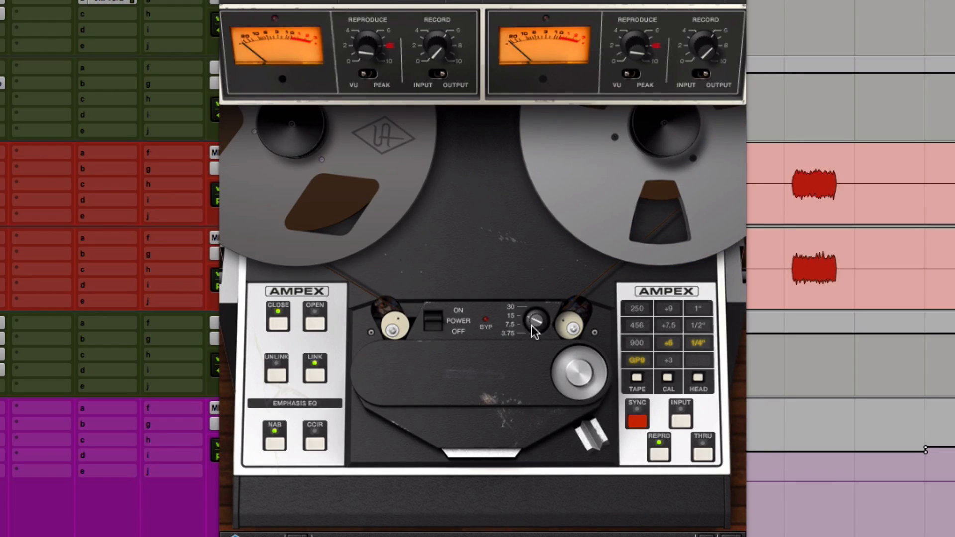
{"action": "left_click_drag", "start_coordinate": [531, 326], "coordinate": [534, 374]}
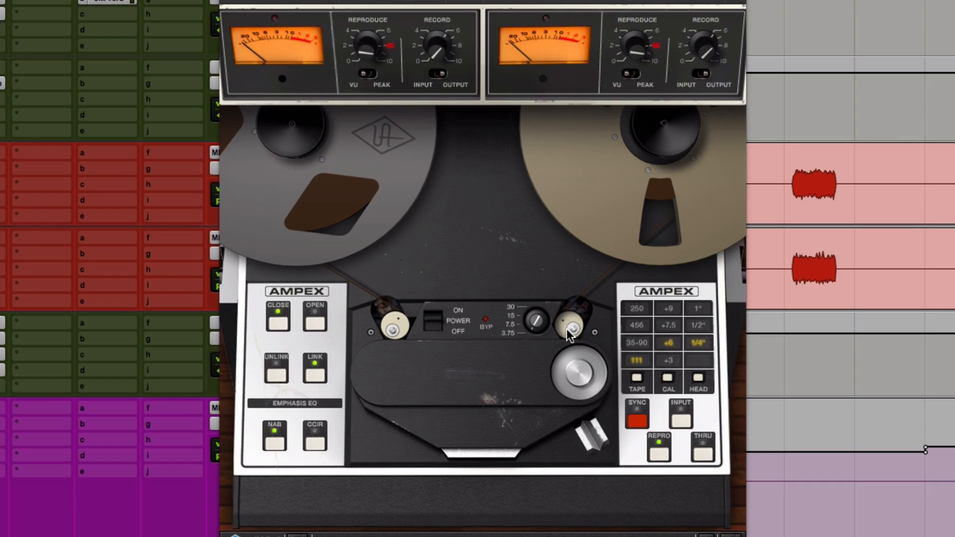
{"action": "left_click_drag", "start_coordinate": [539, 323], "coordinate": [532, 289]}
{"action": "left_click", "coordinate": [547, 245]}
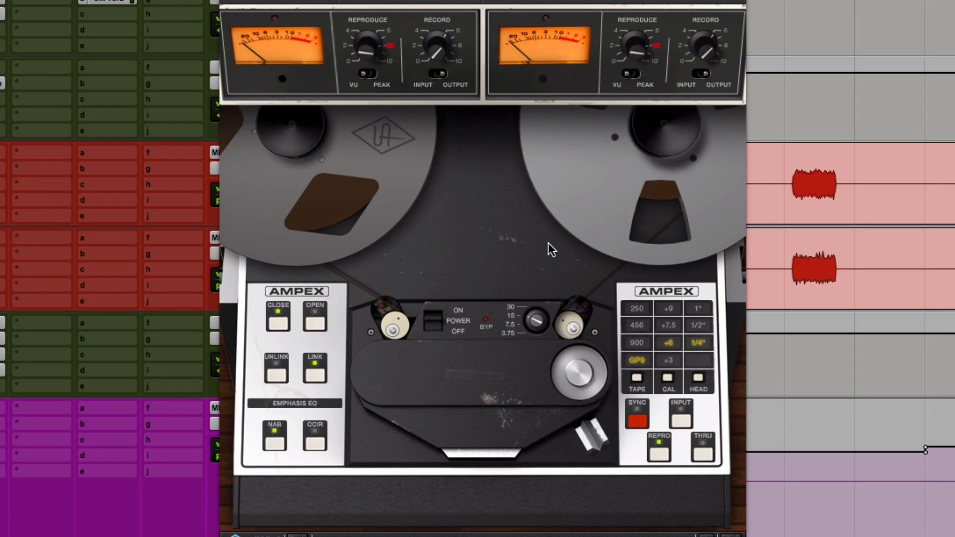
{"action": "left_click_drag", "start_coordinate": [543, 319], "coordinate": [565, 241]}
{"action": "left_click_drag", "start_coordinate": [535, 330], "coordinate": [531, 297]}
Cycle the tape type through 250, GP9, 900 and 456, returning to 250.
{"action": "left_click", "coordinate": [638, 380]}
{"action": "left_click", "coordinate": [637, 381]}
{"action": "left_click", "coordinate": [637, 381]}
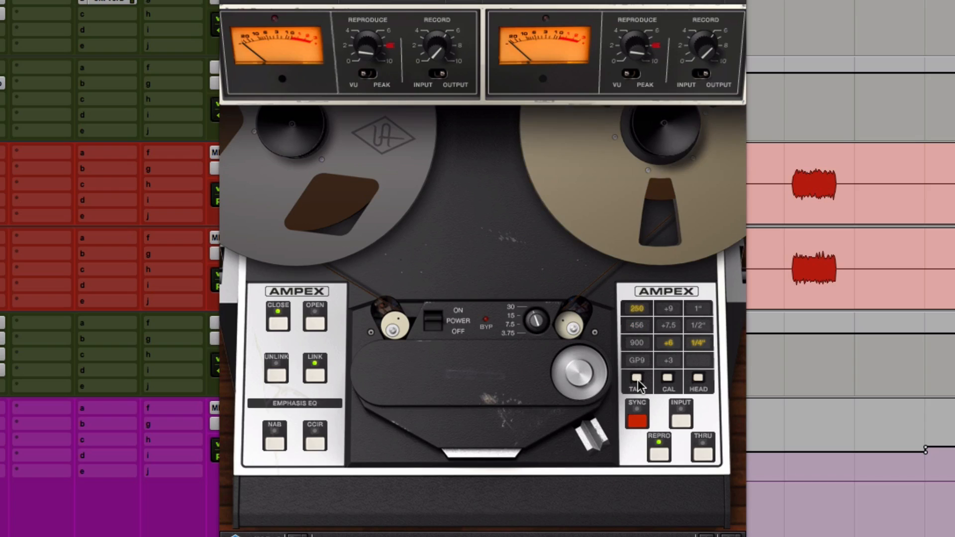
{"action": "left_click", "coordinate": [637, 381]}
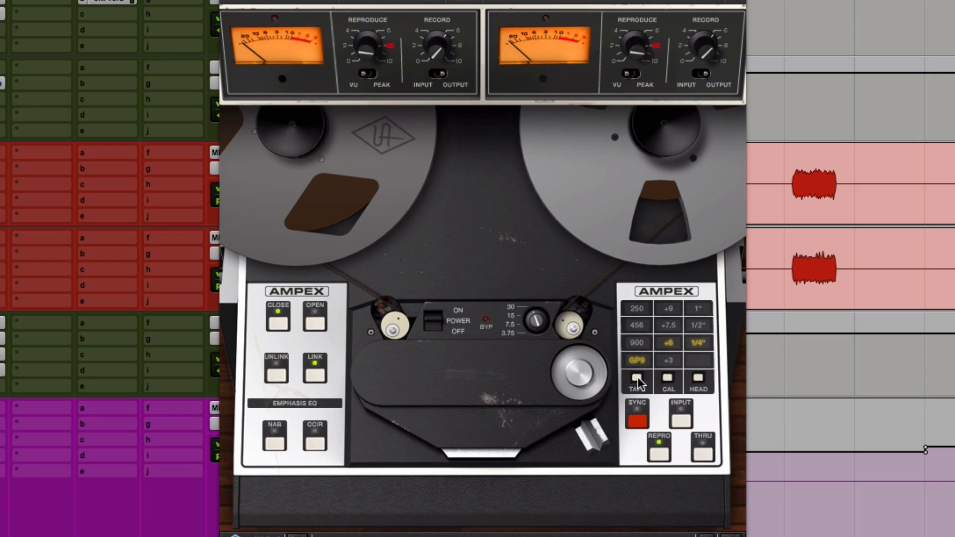
{"action": "left_click", "coordinate": [637, 379]}
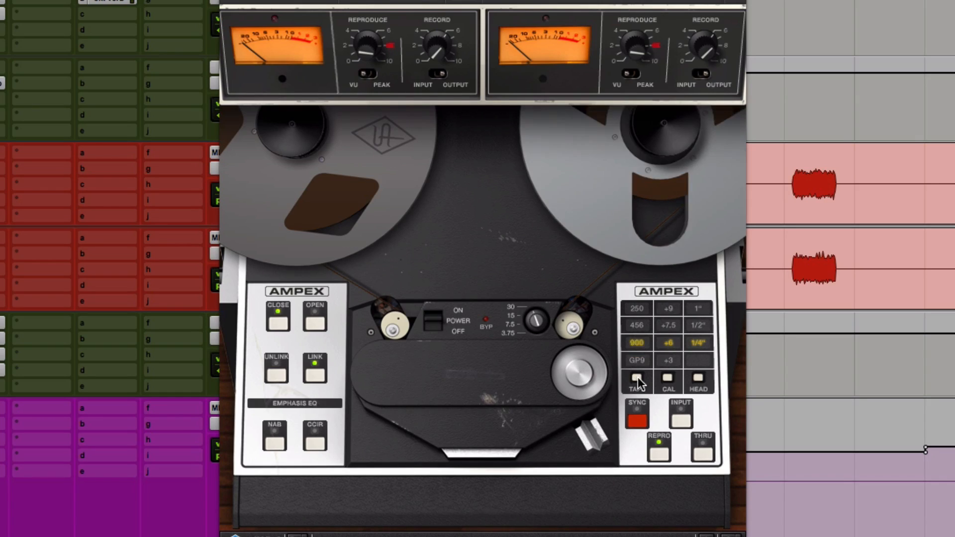
{"action": "left_click", "coordinate": [637, 379]}
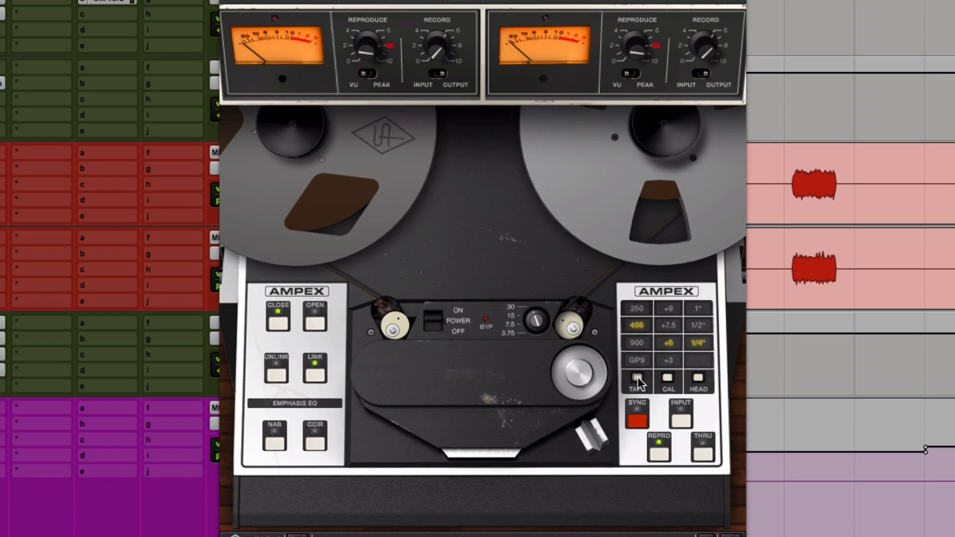
{"action": "left_click", "coordinate": [637, 379]}
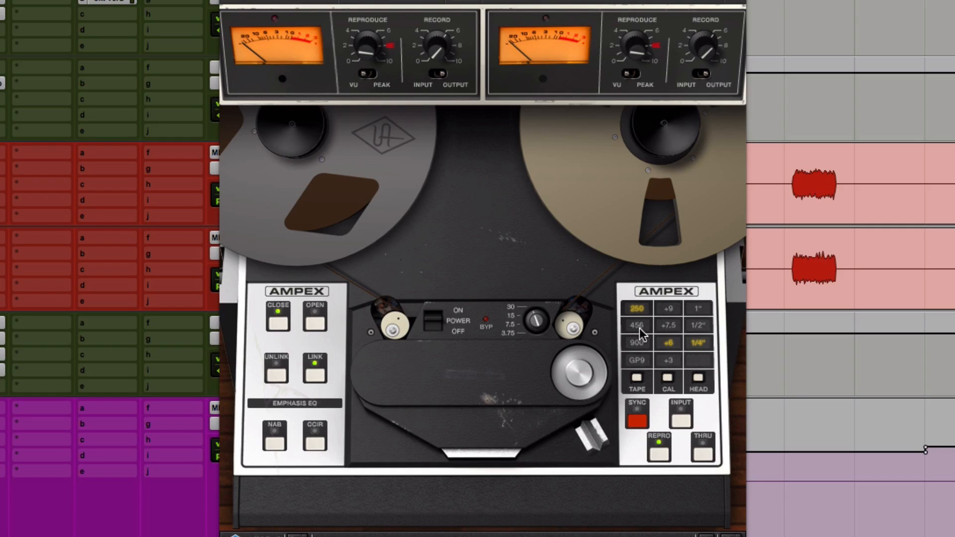
Cycle the tape type to 900, back round to 250, and settle on 900.
{"action": "left_click", "coordinate": [637, 379]}
{"action": "left_click", "coordinate": [638, 379]}
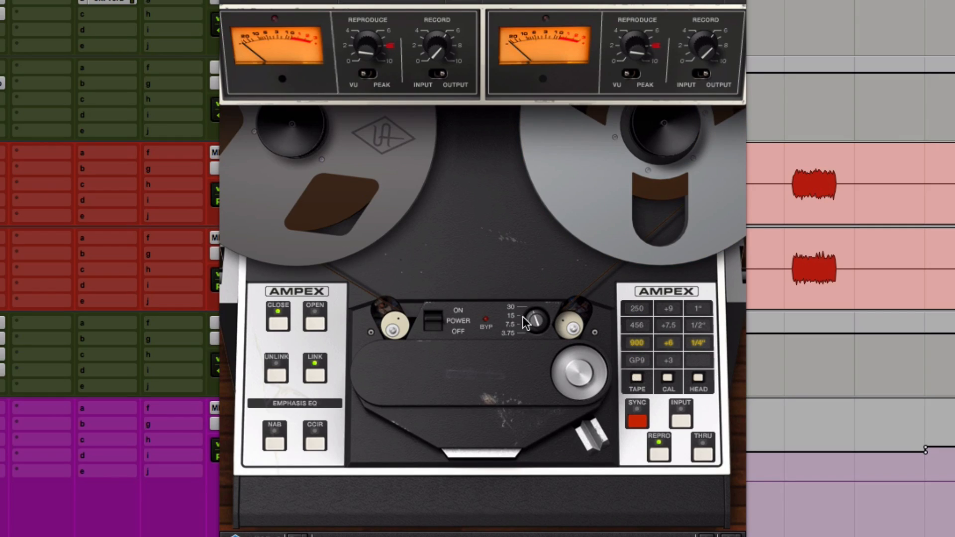
{"action": "left_click", "coordinate": [637, 379]}
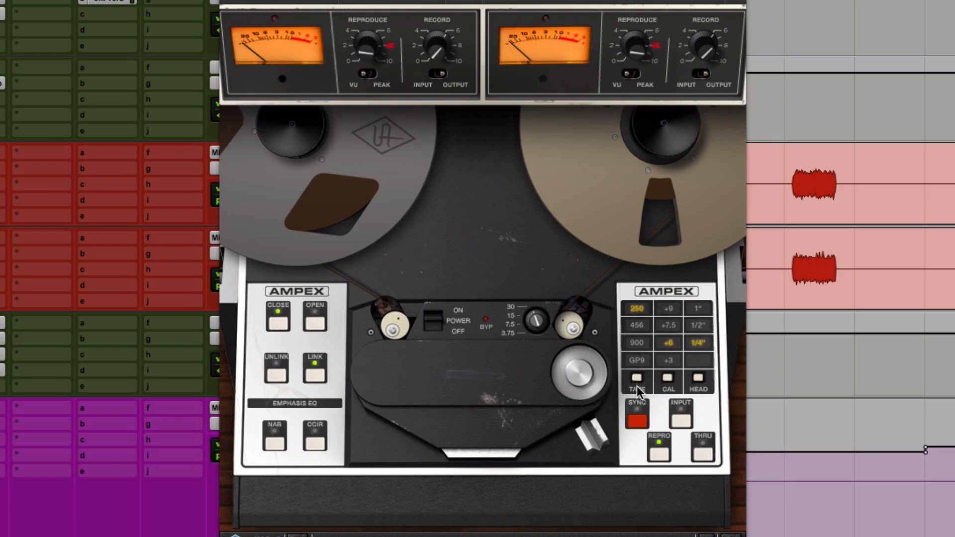
{"action": "left_click", "coordinate": [637, 380]}
{"action": "left_click", "coordinate": [637, 381]}
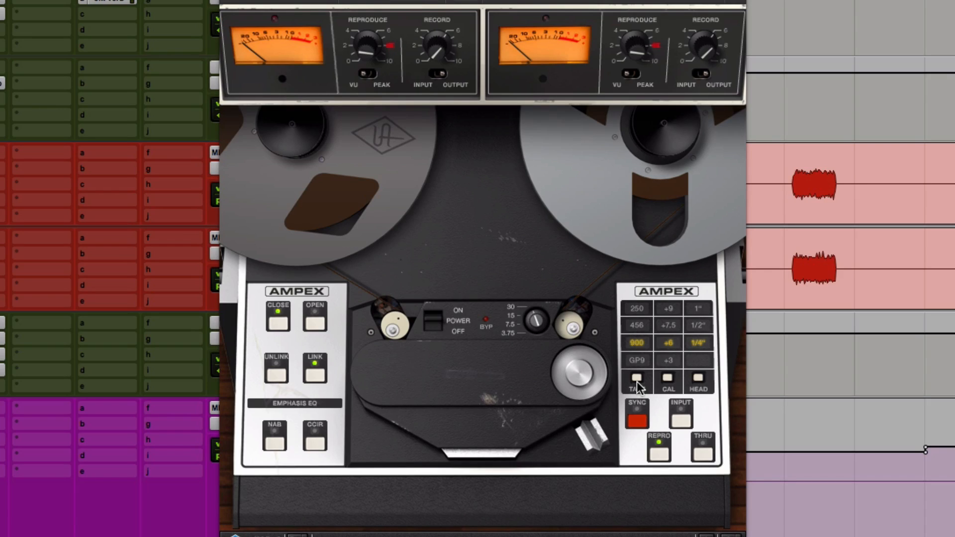
Change the tape head width to 1" and set the signal path to Repro.
{"action": "left_click", "coordinate": [699, 379]}
{"action": "key", "text": "super+Tab"}
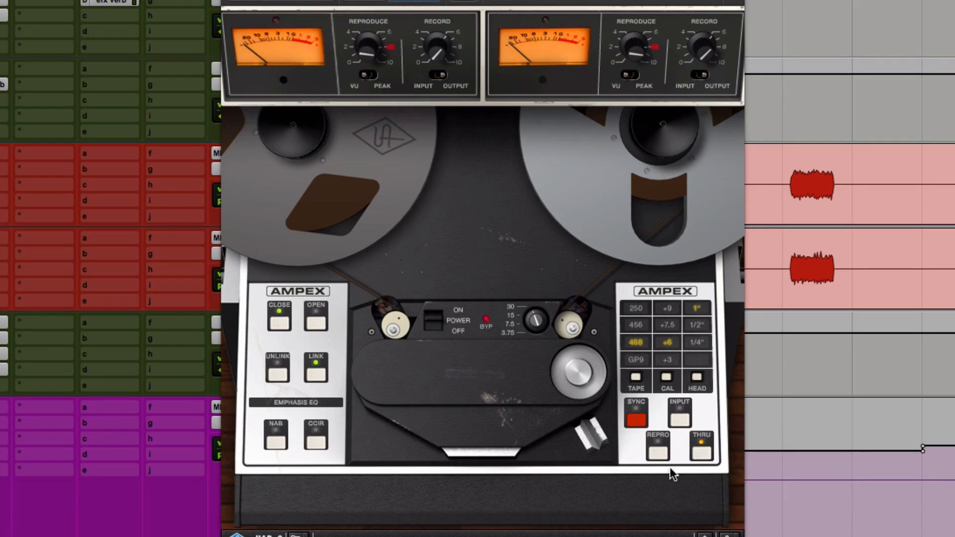
{"action": "left_click", "coordinate": [658, 453]}
{"action": "left_click", "coordinate": [660, 452]}
Open and close the deck's hidden calibration controls a few times, leaving them open.
{"action": "left_click", "coordinate": [317, 324]}
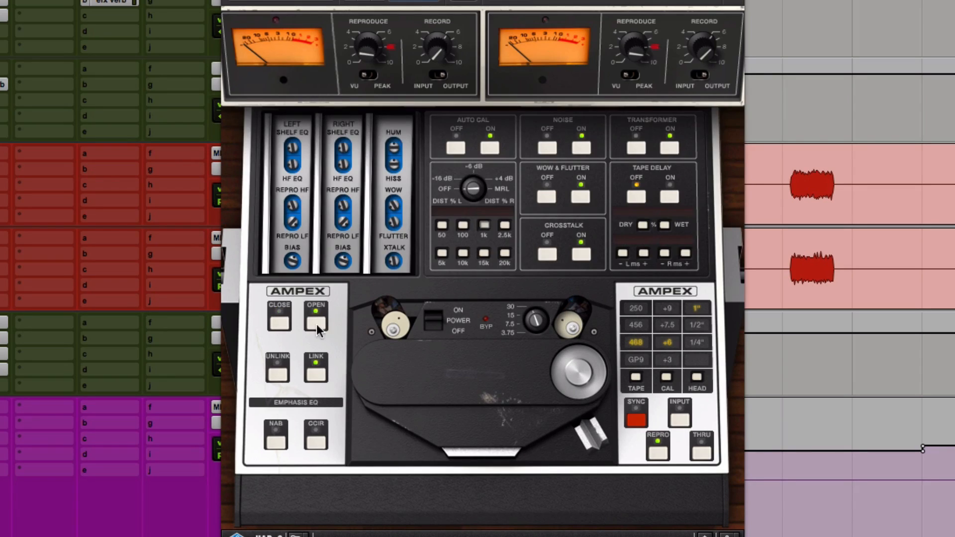
{"action": "left_click", "coordinate": [279, 322]}
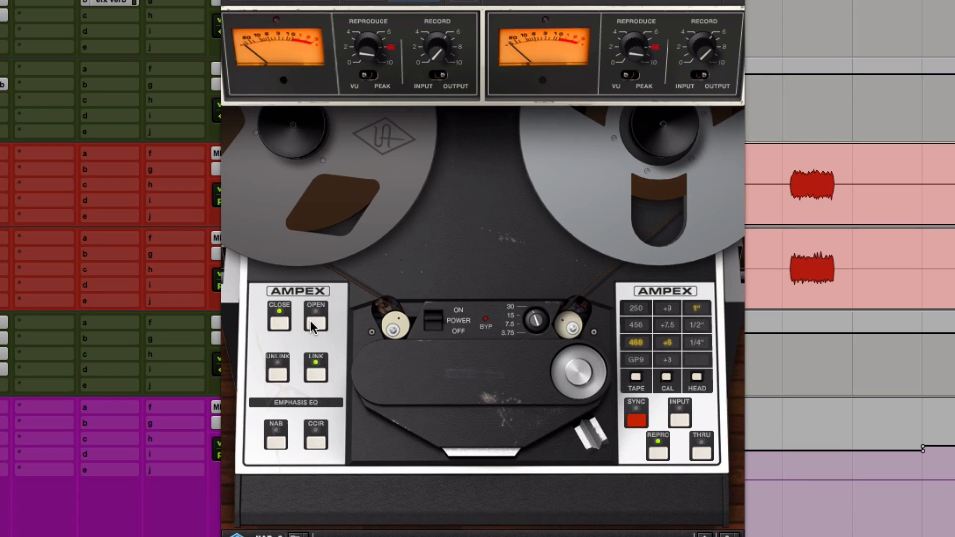
{"action": "left_click", "coordinate": [310, 320]}
{"action": "left_click", "coordinate": [275, 321]}
{"action": "left_click", "coordinate": [316, 323]}
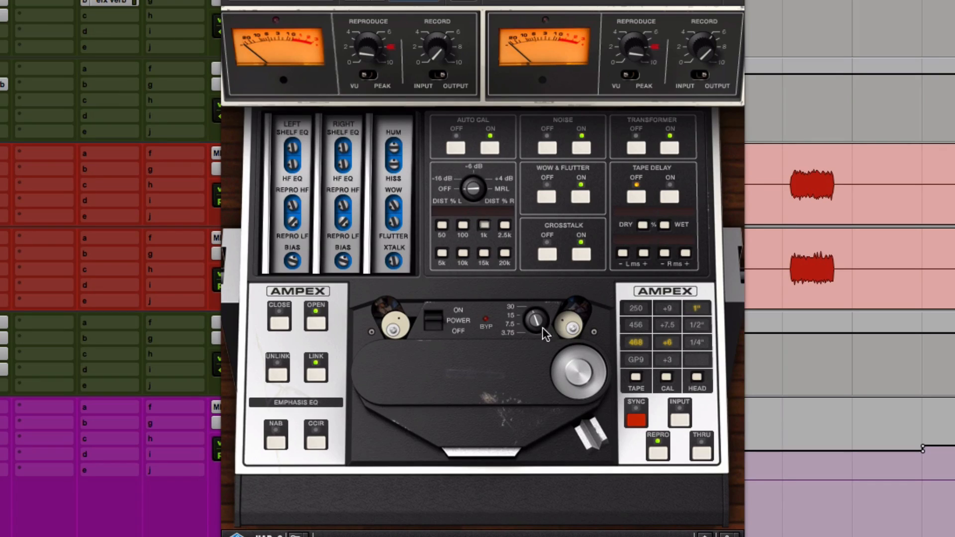
Configure the machine for 15 IPS with 250 tape and the 1" head, and turn Auto Cal on.
{"action": "left_click_drag", "start_coordinate": [534, 337], "coordinate": [531, 377]}
{"action": "left_click_drag", "start_coordinate": [530, 330], "coordinate": [530, 352]}
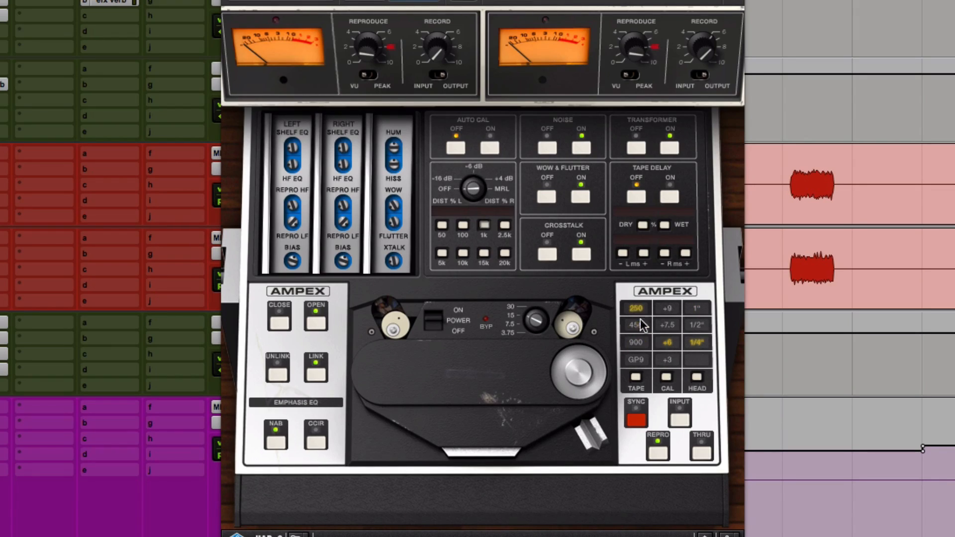
{"action": "left_click", "coordinate": [636, 343]}
{"action": "left_click", "coordinate": [703, 308]}
{"action": "left_click", "coordinate": [642, 323]}
{"action": "left_click", "coordinate": [491, 146]}
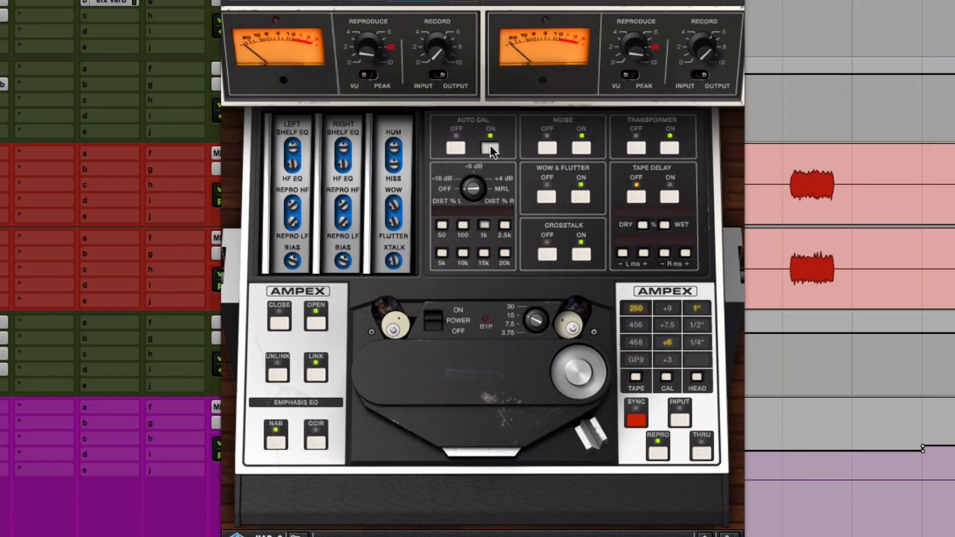
Step the tape type through 456, 468 and GP9, and set the tape speed to 30 IPS.
{"action": "left_click", "coordinate": [632, 326]}
{"action": "left_click", "coordinate": [635, 342]}
{"action": "left_click", "coordinate": [637, 360]}
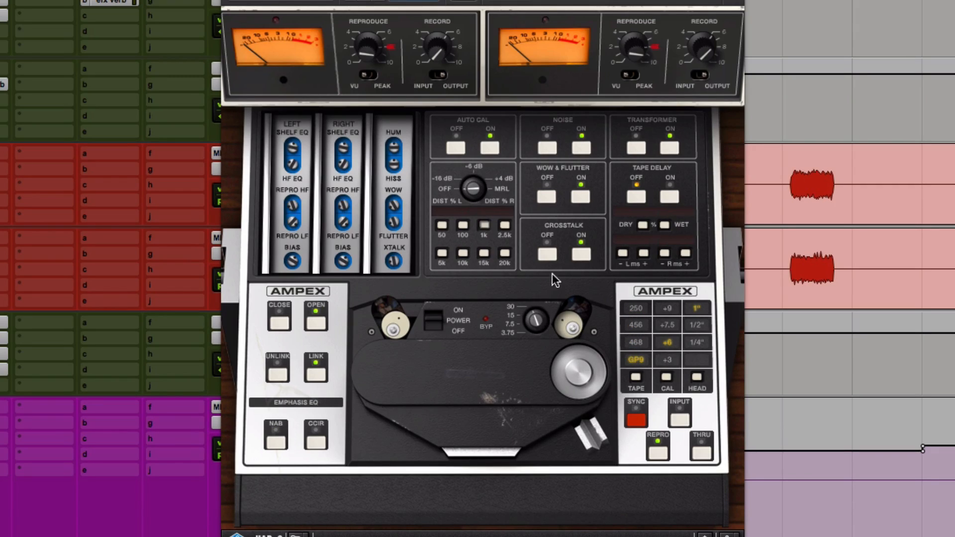
{"action": "left_click_drag", "start_coordinate": [535, 345], "coordinate": [544, 264]}
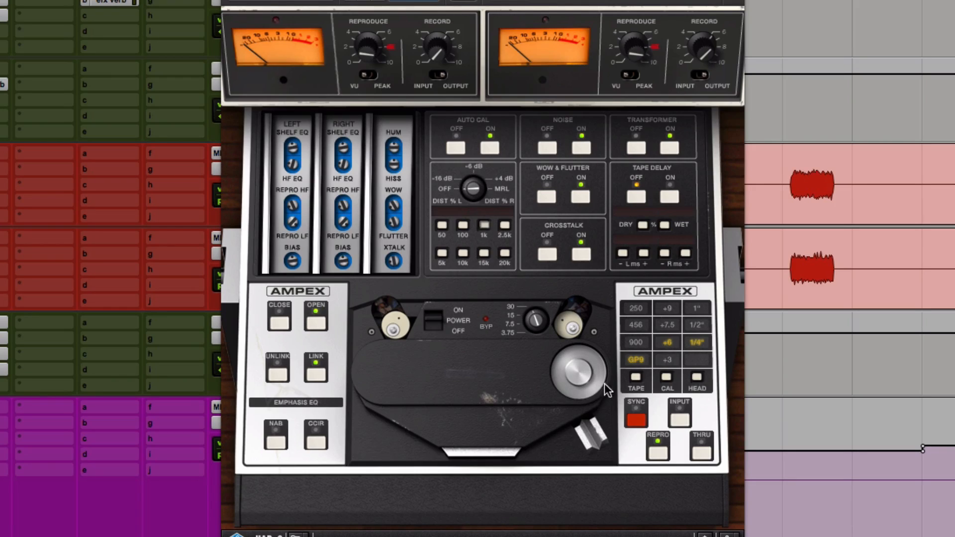
Close the hidden calibration controls to show the reels, and reopen them.
{"action": "left_click", "coordinate": [279, 322]}
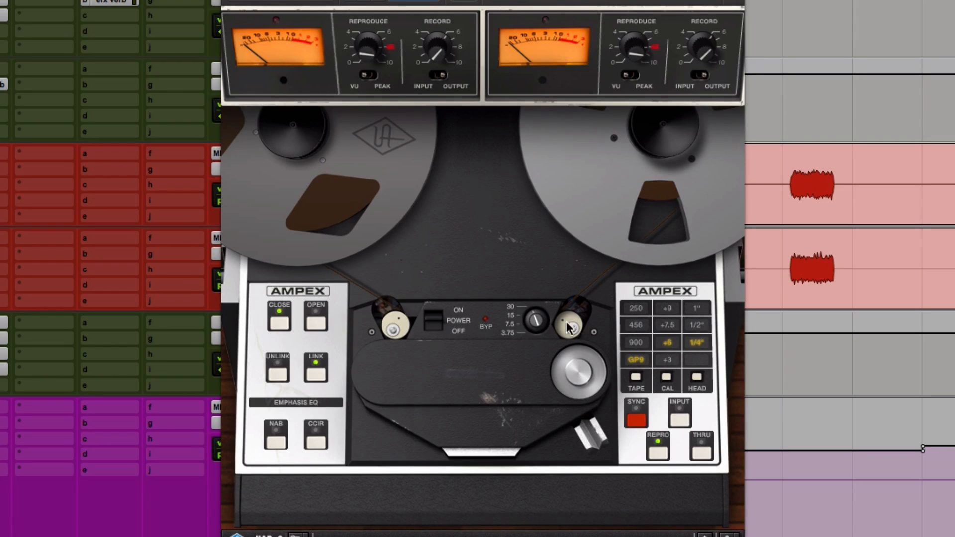
{"action": "left_click", "coordinate": [686, 311]}
{"action": "left_click", "coordinate": [314, 325]}
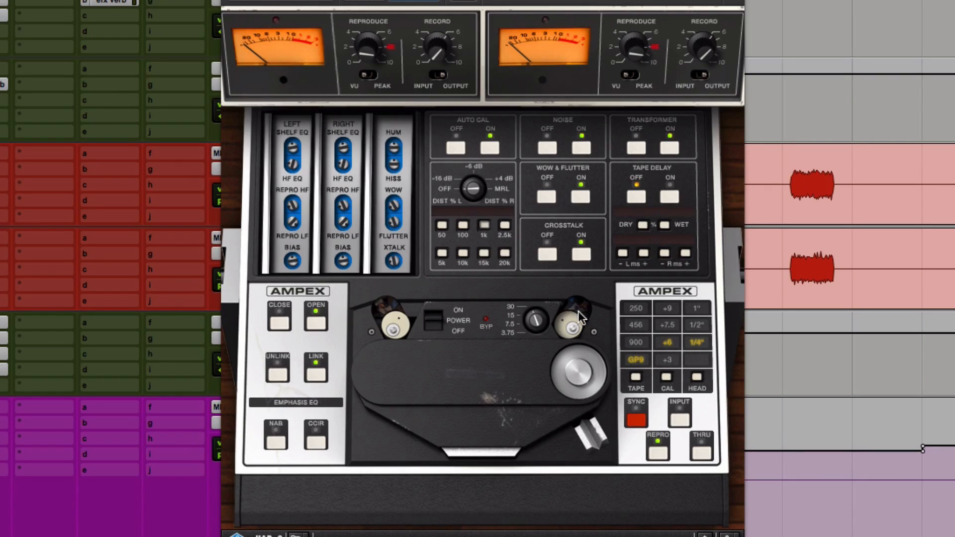
Change the tape speed to 3.75 and 15 IPS, and switch the Emphasis EQ between CCIR and NAB.
{"action": "left_click_drag", "start_coordinate": [535, 333], "coordinate": [537, 370]}
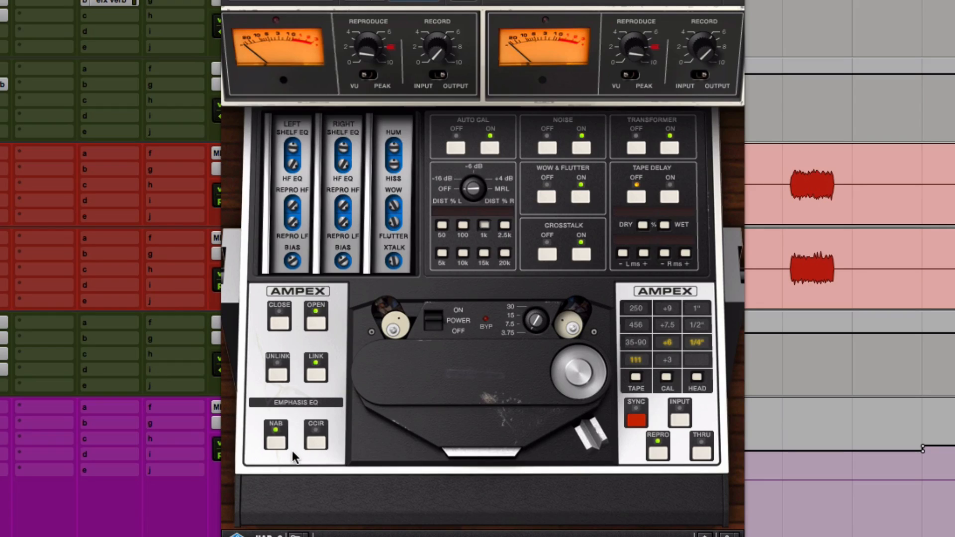
{"action": "left_click_drag", "start_coordinate": [536, 300], "coordinate": [549, 239]}
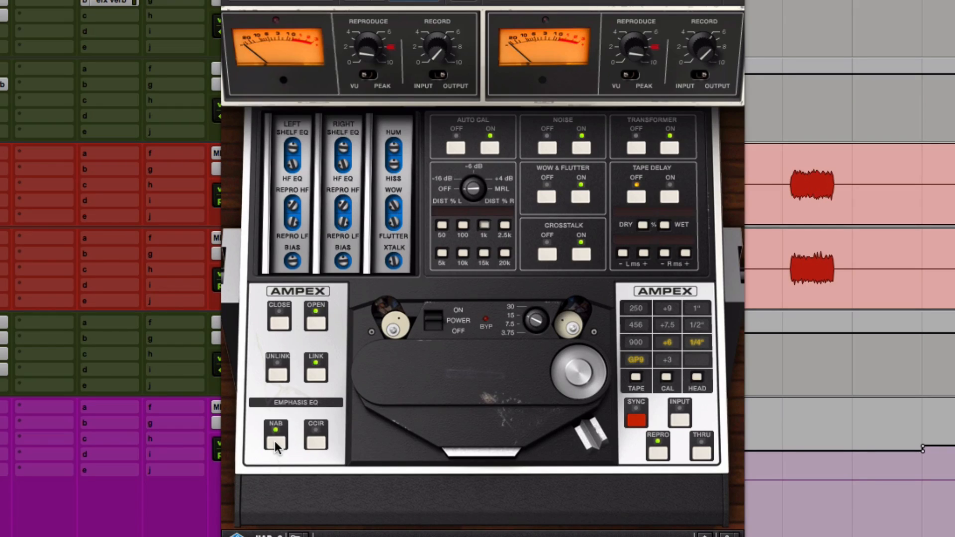
{"action": "left_click", "coordinate": [316, 443]}
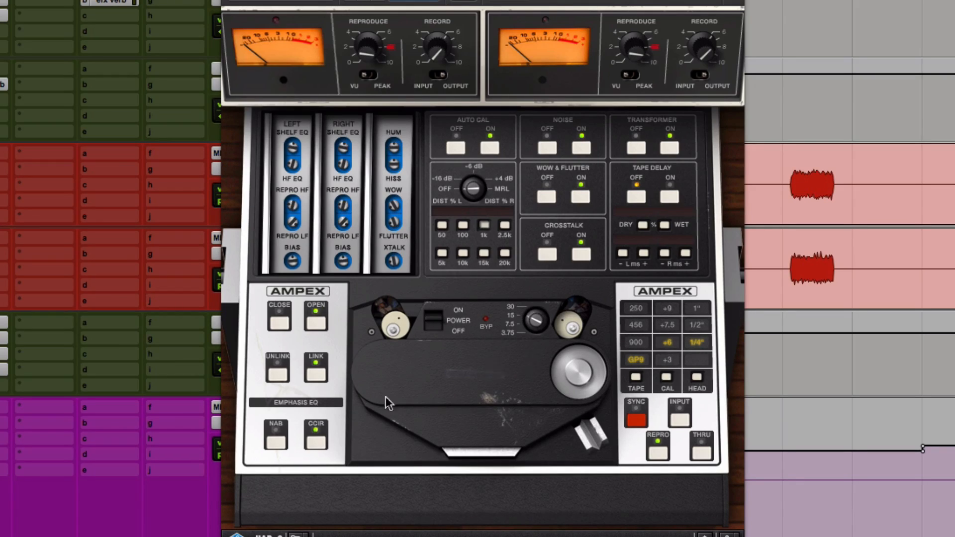
{"action": "left_click", "coordinate": [277, 441]}
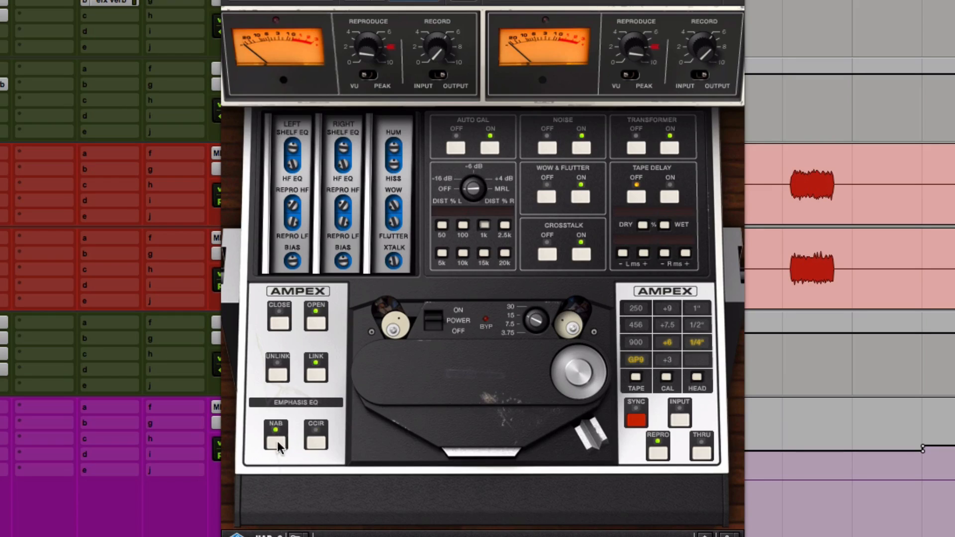
{"action": "left_click", "coordinate": [521, 333]}
{"action": "left_click", "coordinate": [321, 445]}
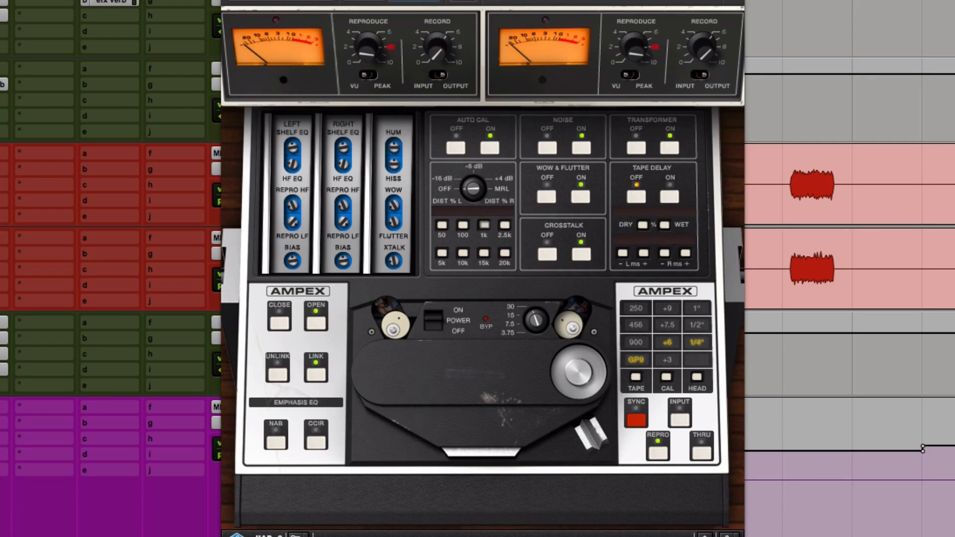
With the Mix window showing, raise the Hum level and set the Emphasis EQ to CCIR.
{"action": "key", "text": "super+equal"}
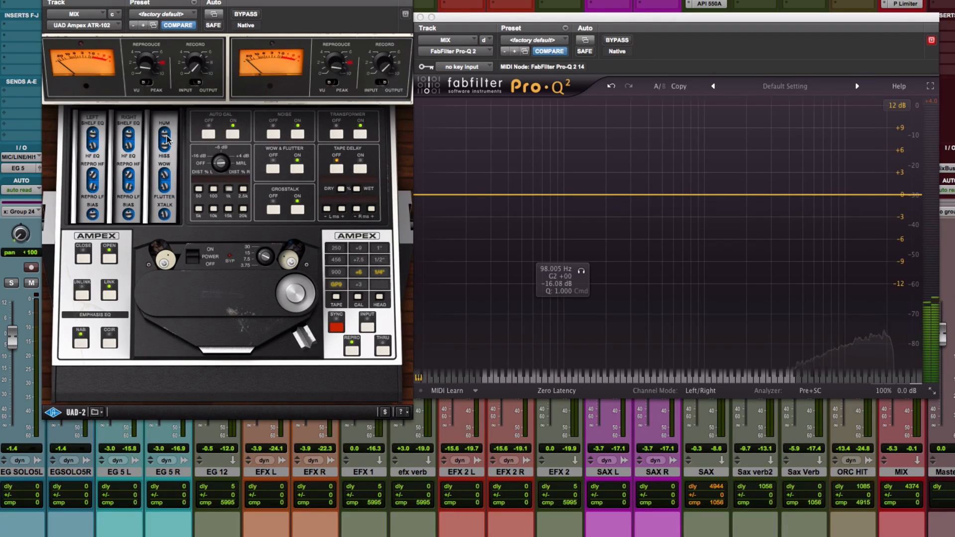
{"action": "left_click_drag", "start_coordinate": [165, 128], "coordinate": [166, 96]}
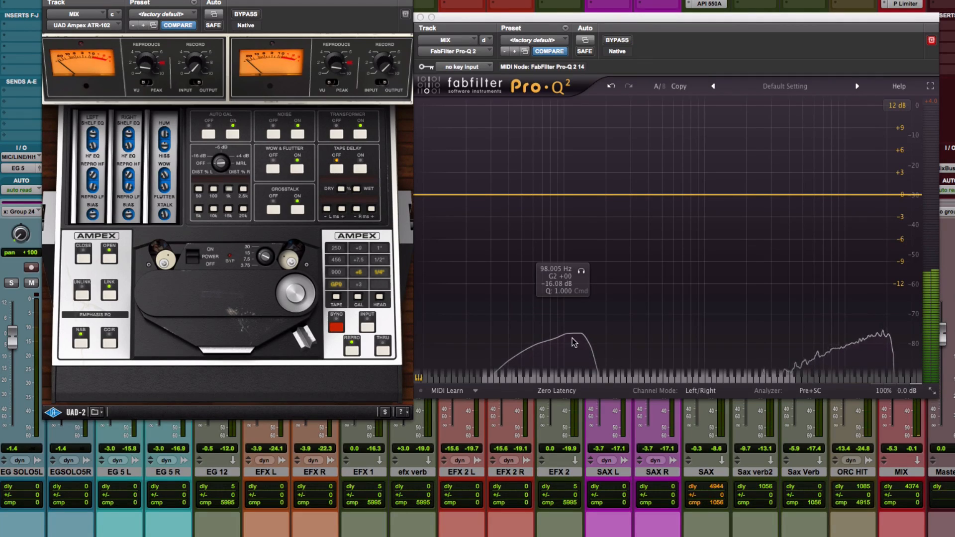
{"action": "left_click", "coordinate": [105, 344]}
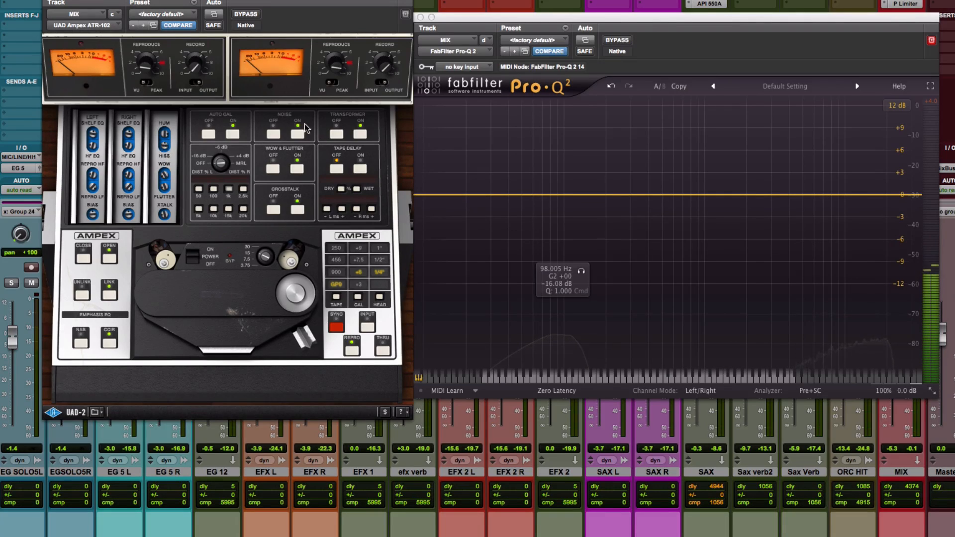
Turn the tape machine's Noise off, close the Pro-Q 2 window and move the ATR-102 window over to centre it.
{"action": "left_click", "coordinate": [273, 134]}
{"action": "left_click", "coordinate": [421, 17]}
{"action": "left_click_drag", "start_coordinate": [357, 1], "coordinate": [574, 20]}
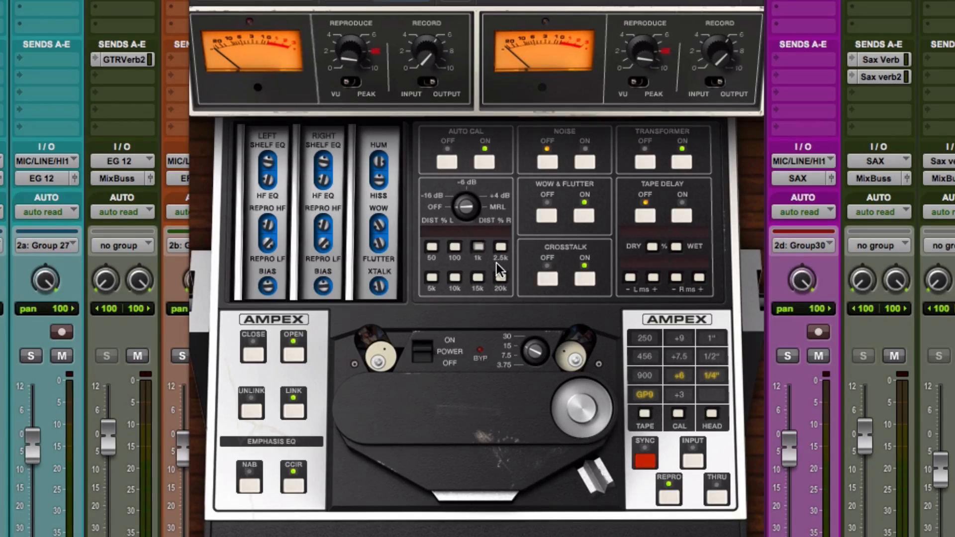
Go over the Wow & Flutter controls on the tape machine and turn Crosstalk off and back on.
{"action": "left_click", "coordinate": [583, 217]}
{"action": "left_click", "coordinate": [376, 221]}
{"action": "left_click", "coordinate": [375, 243]}
{"action": "left_click", "coordinate": [555, 278]}
{"action": "left_click", "coordinate": [585, 279]}
Toggle the tape machine's Transformer off and on, leaving it switched on.
{"action": "left_click", "coordinate": [647, 163]}
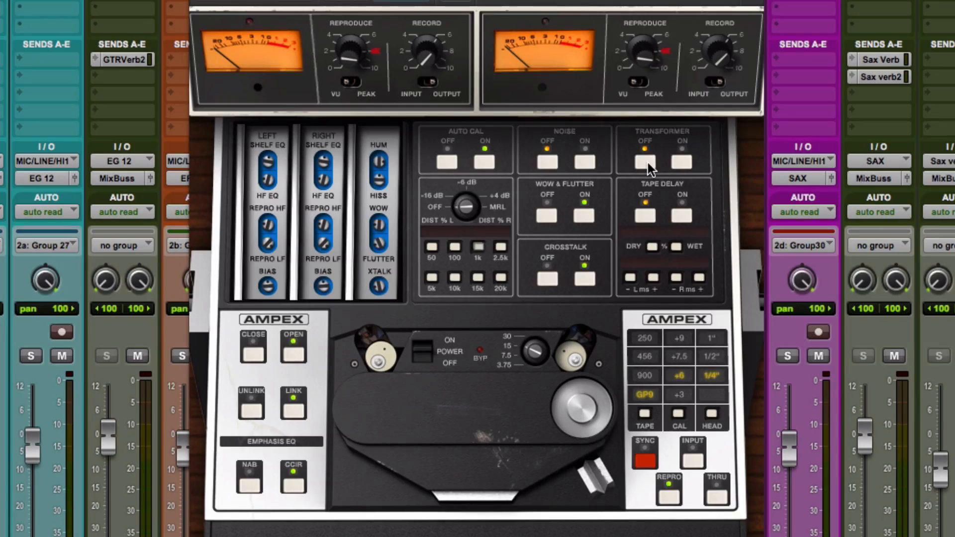
{"action": "left_click", "coordinate": [679, 162]}
{"action": "left_click", "coordinate": [644, 162]}
{"action": "left_click", "coordinate": [680, 160]}
{"action": "left_click", "coordinate": [681, 163]}
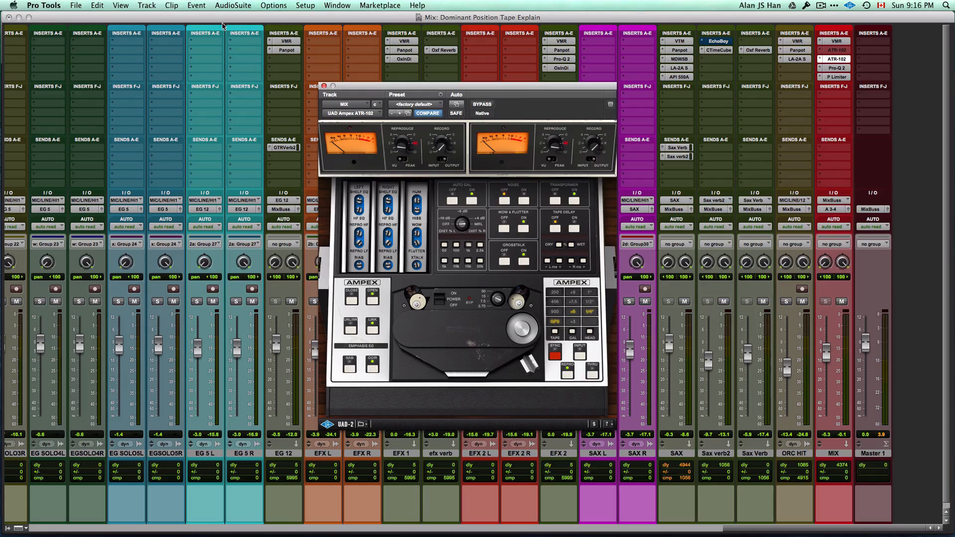
In the Edit window, place the playback position at 1:21.279 on the EFX 2 L clip, and return to the Mix window.
{"action": "key", "text": "super+equal"}
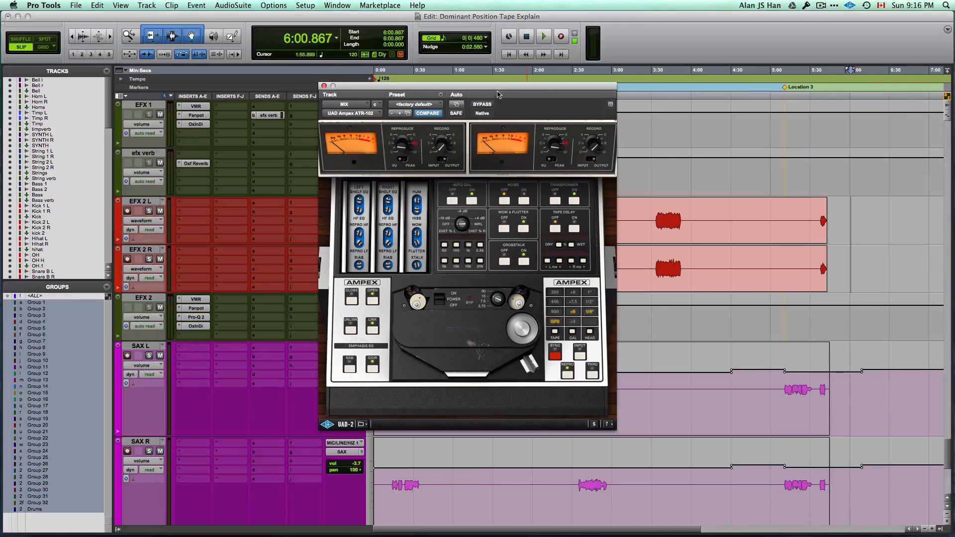
{"action": "left_click_drag", "start_coordinate": [498, 94], "coordinate": [681, 267]}
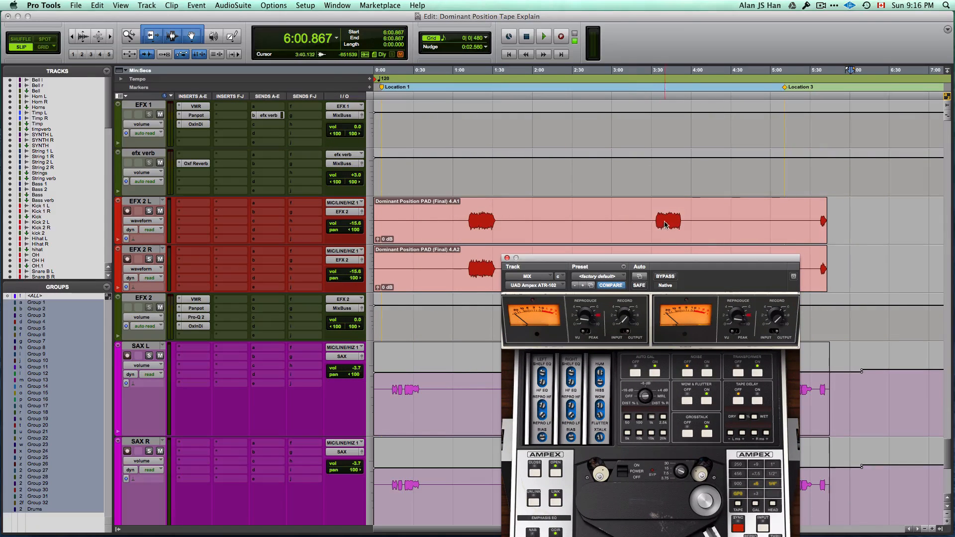
{"action": "left_click", "coordinate": [490, 210]}
{"action": "left_click", "coordinate": [488, 211]}
{"action": "left_click_drag", "start_coordinate": [573, 258], "coordinate": [467, 102]}
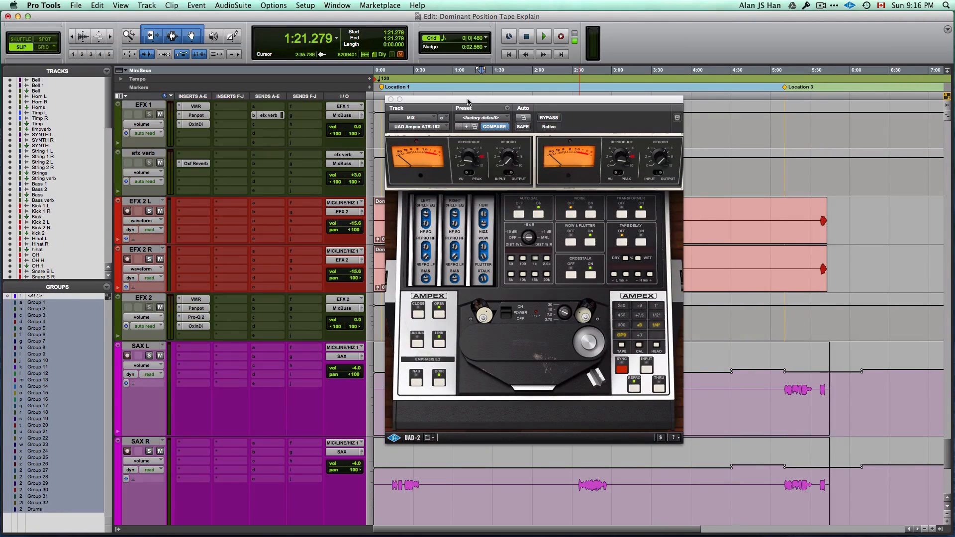
{"action": "key", "text": "super+equal"}
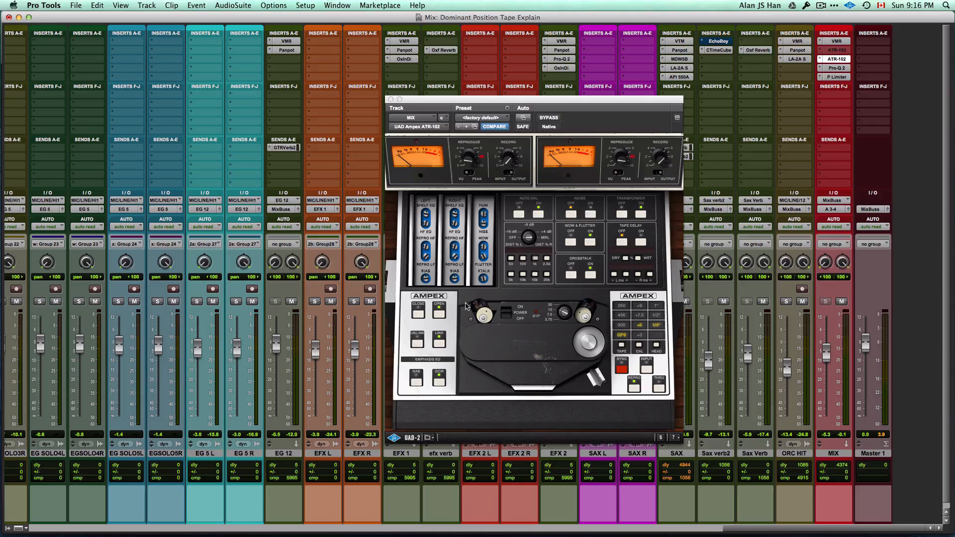
Hide the calibration controls to show the reels, and load the factory default preset.
{"action": "left_click", "coordinate": [418, 312]}
{"action": "left_click", "coordinate": [506, 118]}
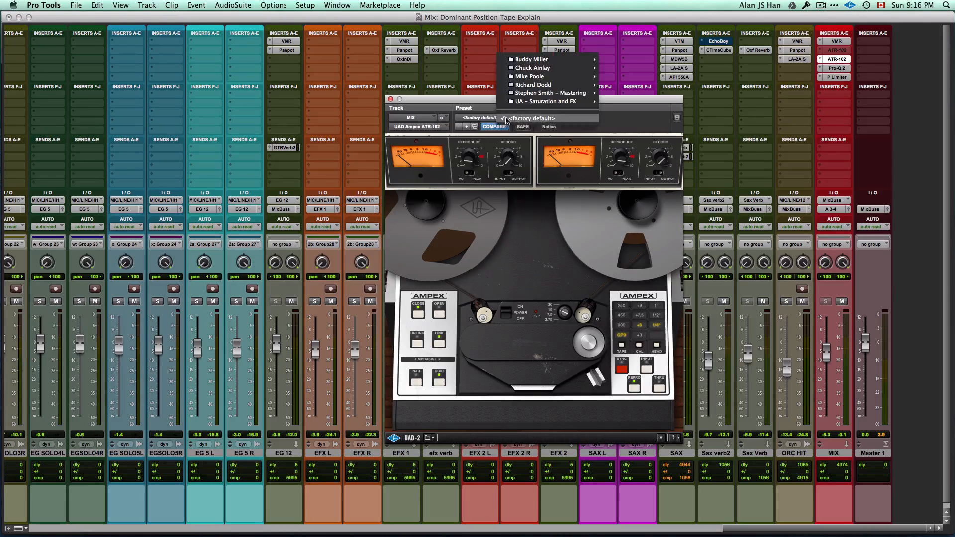
{"action": "left_click", "coordinate": [533, 120]}
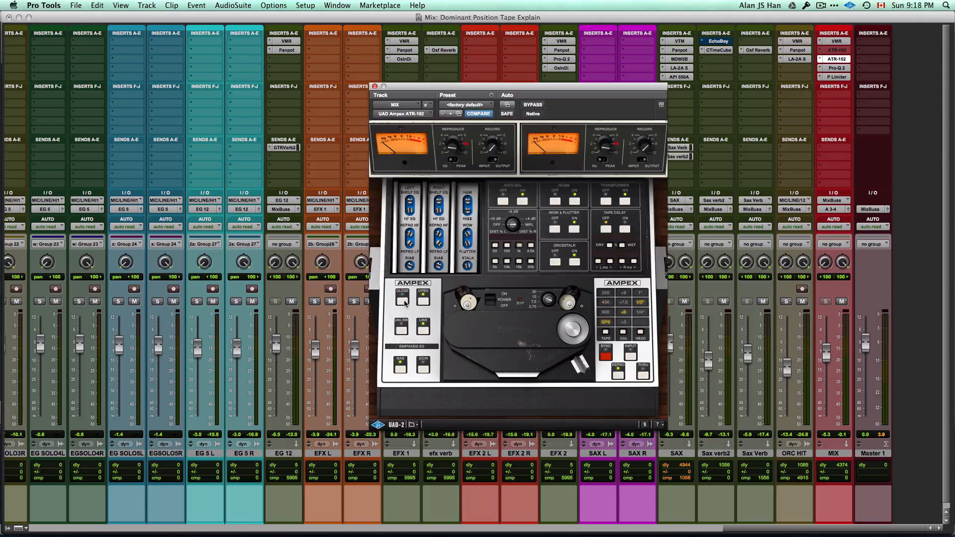
Show the reels, select the 900 tape type and reopen the hidden calibration controls.
{"action": "left_click", "coordinate": [403, 300]}
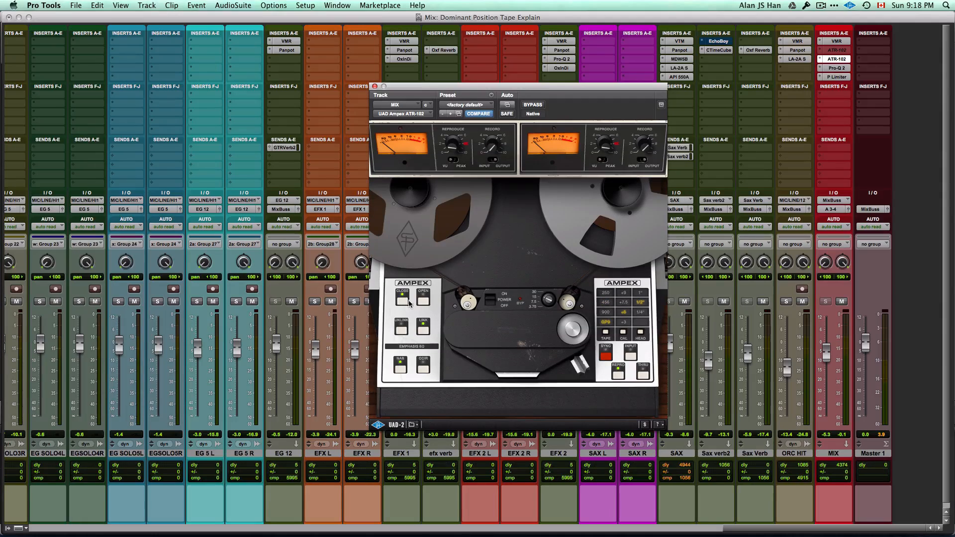
{"action": "left_click", "coordinate": [606, 310]}
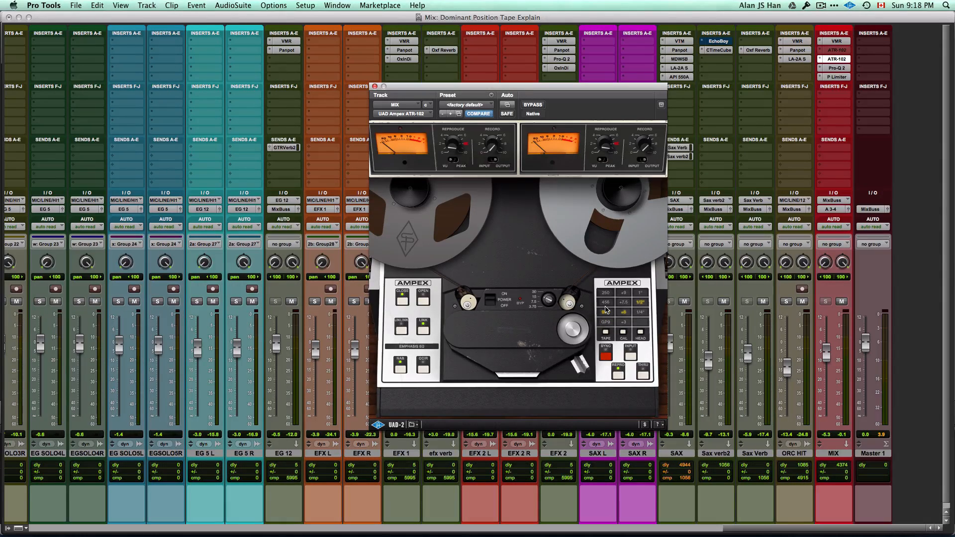
{"action": "left_click", "coordinate": [606, 311]}
{"action": "left_click", "coordinate": [424, 301]}
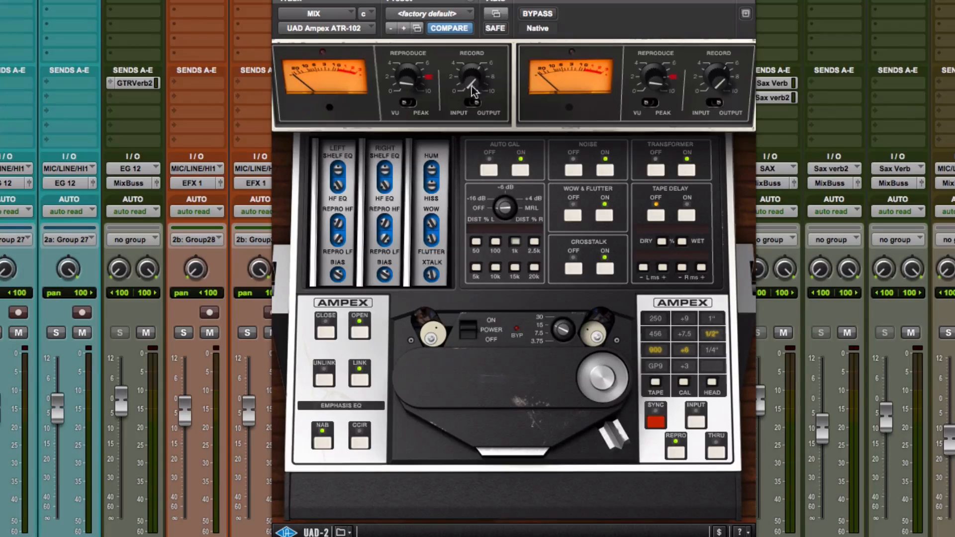
Raise the Record level slightly and reload the factory default preset to reset the tape machine.
{"action": "mouse_move", "coordinate": [472, 87]}
{"action": "left_mouse_down"}
{"action": "mouse_move", "coordinate": [464, 94]}
{"action": "mouse_move", "coordinate": [476, 95]}
{"action": "mouse_move", "coordinate": [481, 133]}
{"action": "mouse_move", "coordinate": [474, 71]}
{"action": "left_mouse_up"}
{"action": "left_click", "coordinate": [429, 18]}
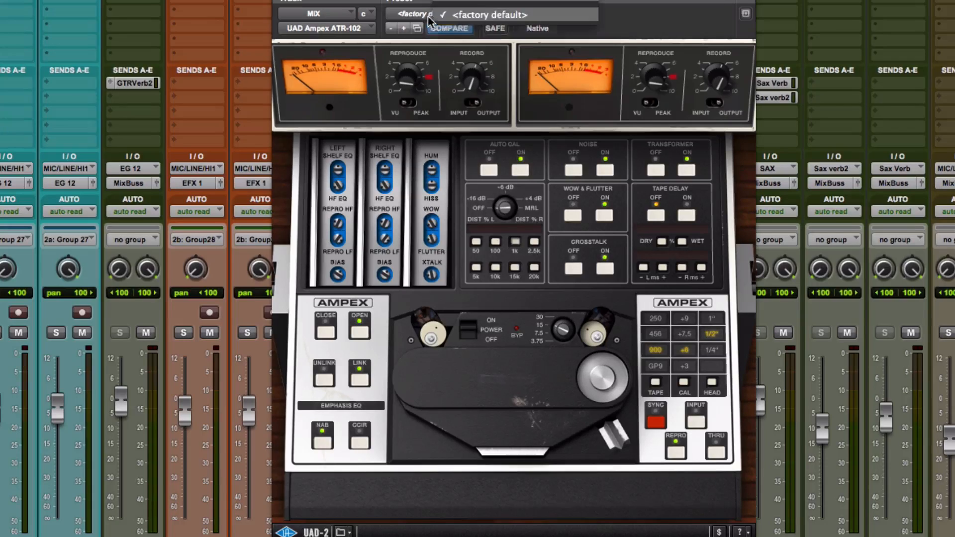
{"action": "left_click", "coordinate": [484, 15]}
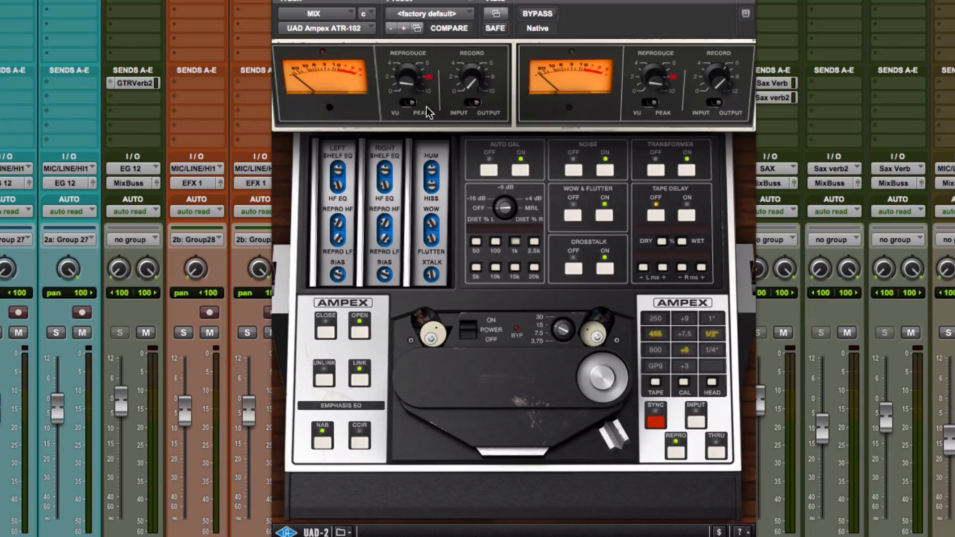
Toggle the meters between VU and Peak, and flip their Input/Output source switch.
{"action": "left_click", "coordinate": [408, 103]}
{"action": "left_click", "coordinate": [407, 103]}
{"action": "left_click", "coordinate": [472, 102]}
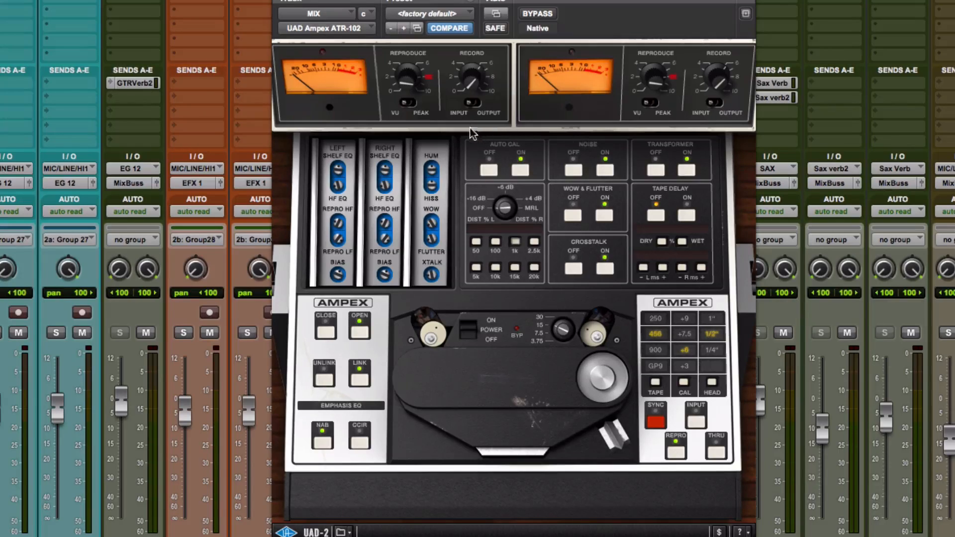
Raise and lower the linked Record level, leaving it slightly raised.
{"action": "mouse_move", "coordinate": [471, 82]}
{"action": "left_mouse_down"}
{"action": "mouse_move", "coordinate": [470, 114]}
{"action": "mouse_move", "coordinate": [475, 73]}
{"action": "left_mouse_up"}
{"action": "left_click_drag", "start_coordinate": [470, 83], "coordinate": [468, 116]}
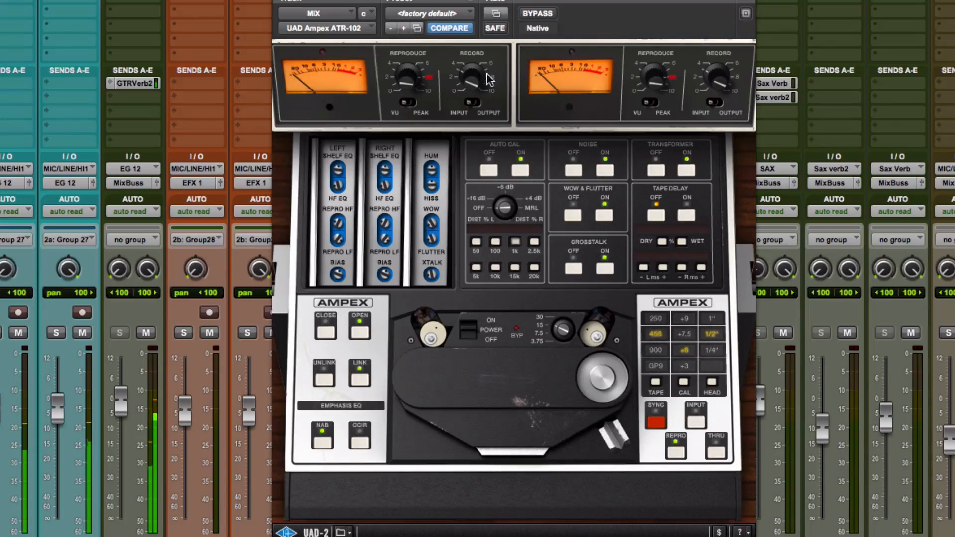
{"action": "left_click_drag", "start_coordinate": [470, 83], "coordinate": [471, 70]}
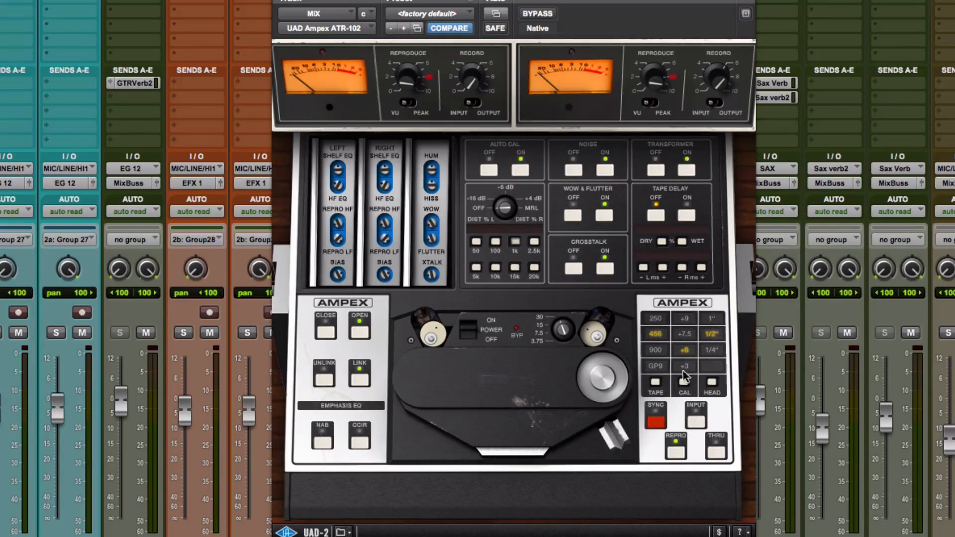
With the speed at 30 IPS, cycle through the calibration levels and set CAL to +3.
{"action": "left_click", "coordinate": [685, 383]}
{"action": "left_click", "coordinate": [685, 383]}
{"action": "left_click", "coordinate": [685, 383]}
{"action": "left_click", "coordinate": [561, 330]}
{"action": "left_click", "coordinate": [682, 387]}
{"action": "left_click", "coordinate": [682, 386]}
{"action": "left_click", "coordinate": [682, 387]}
{"action": "left_click", "coordinate": [681, 387]}
{"action": "left_click", "coordinate": [683, 383]}
{"action": "left_click", "coordinate": [683, 383]}
{"action": "left_click", "coordinate": [686, 382]}
{"action": "left_click", "coordinate": [685, 382]}
{"action": "left_click", "coordinate": [685, 383]}
Play the mix and compare the +9 calibration level with +3.
{"action": "key", "text": "space"}
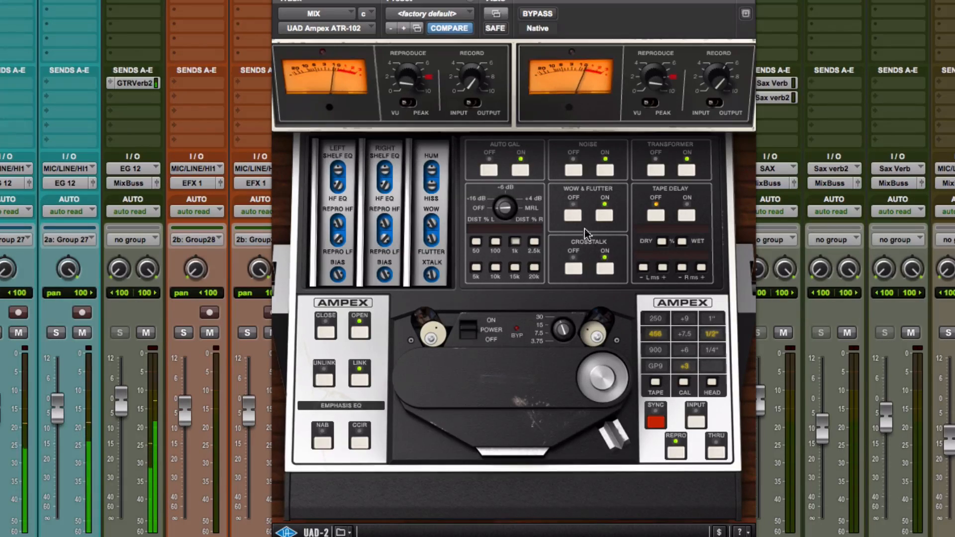
{"action": "left_click", "coordinate": [686, 319]}
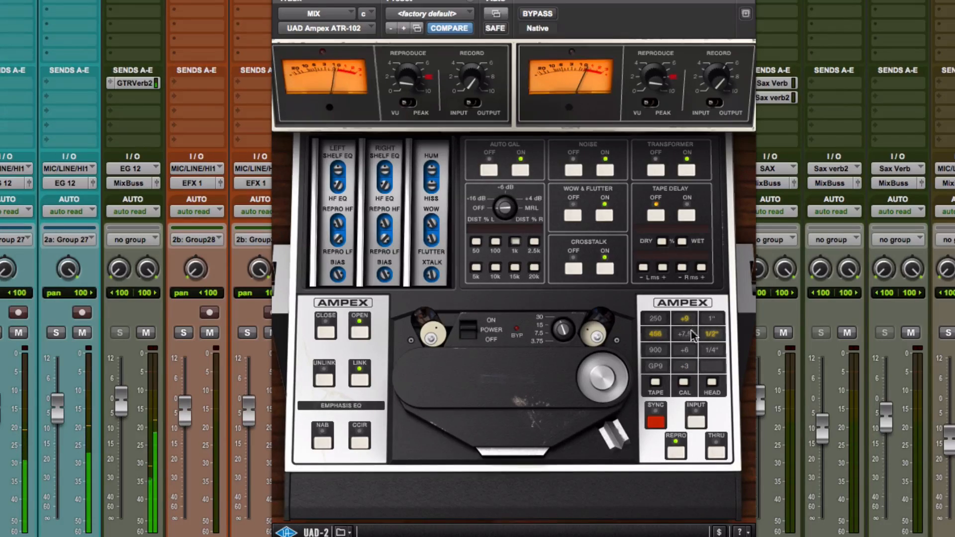
{"action": "left_click", "coordinate": [686, 367]}
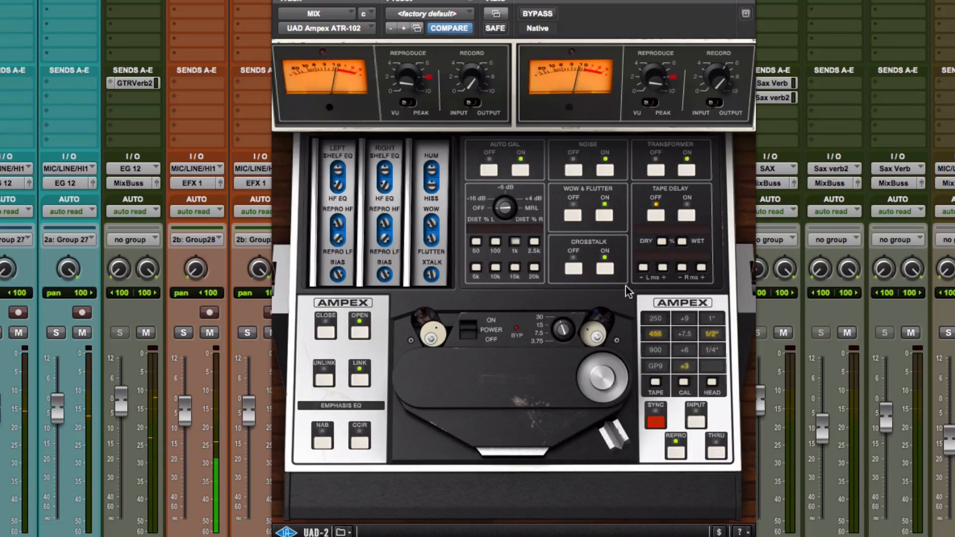
Lower the Reproduce level, raise the Record level, and switch the calibration level to +9.
{"action": "left_click_drag", "start_coordinate": [407, 89], "coordinate": [408, 106]}
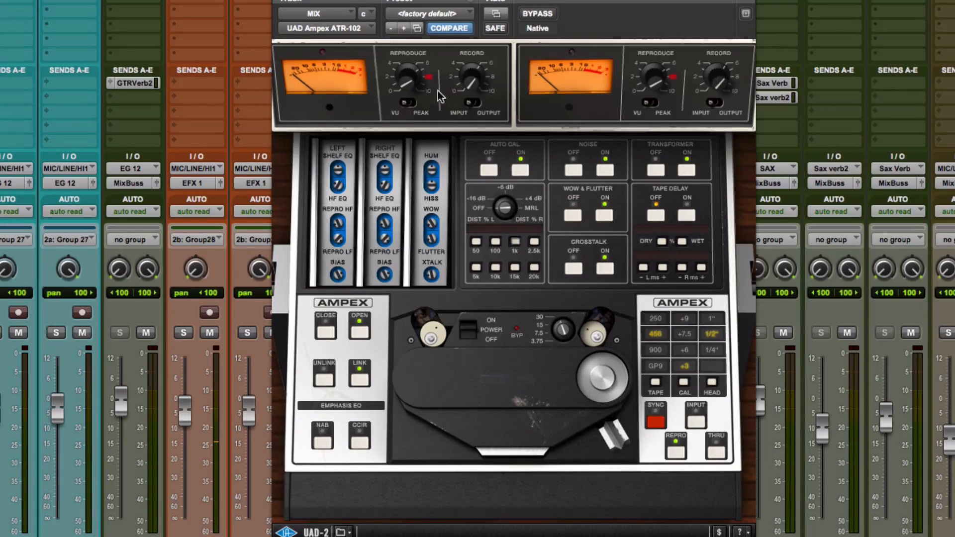
{"action": "left_click_drag", "start_coordinate": [463, 86], "coordinate": [466, 79]}
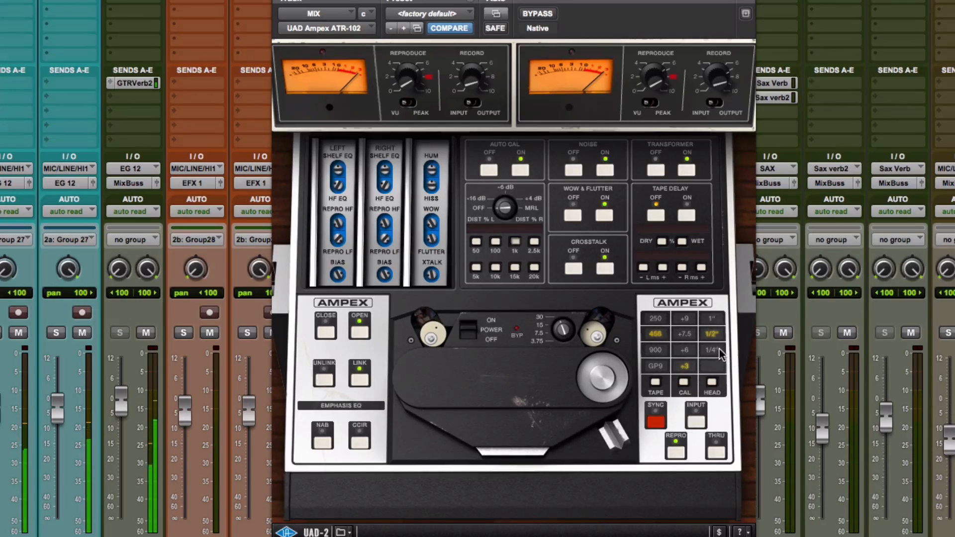
{"action": "left_click", "coordinate": [691, 321]}
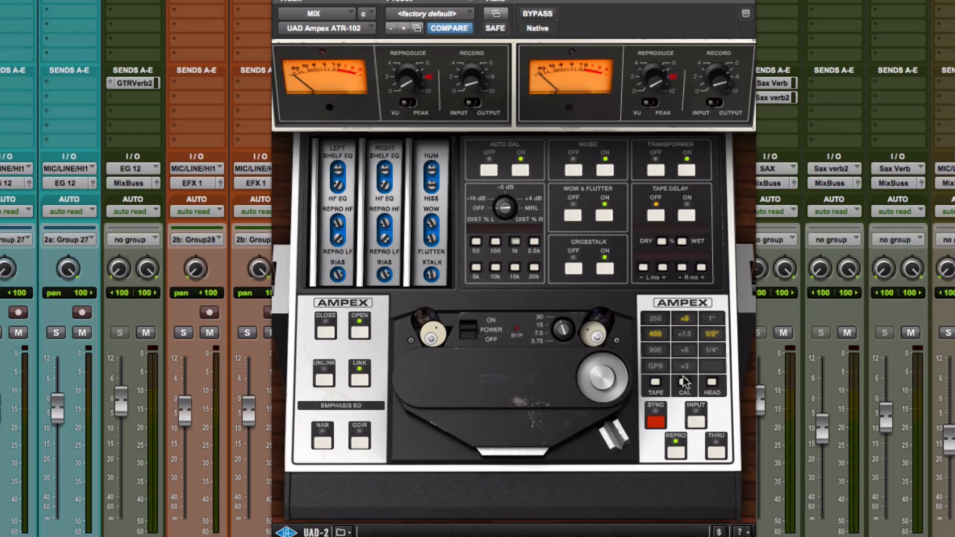
{"action": "left_click", "coordinate": [686, 350]}
Reload the factory default preset, and set the tape speed to 30 IPS with the 1" head.
{"action": "left_click", "coordinate": [440, 14]}
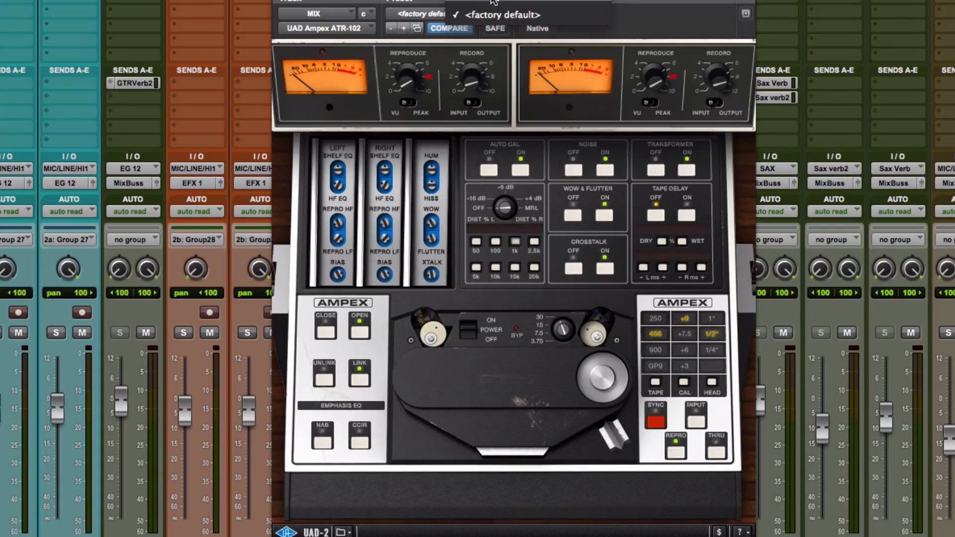
{"action": "left_click", "coordinate": [514, 16]}
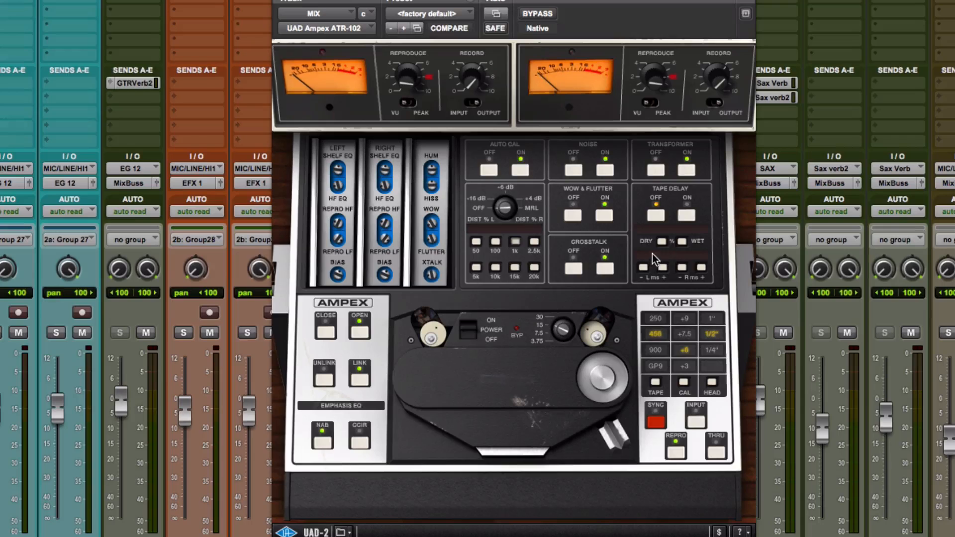
{"action": "left_click", "coordinate": [567, 328]}
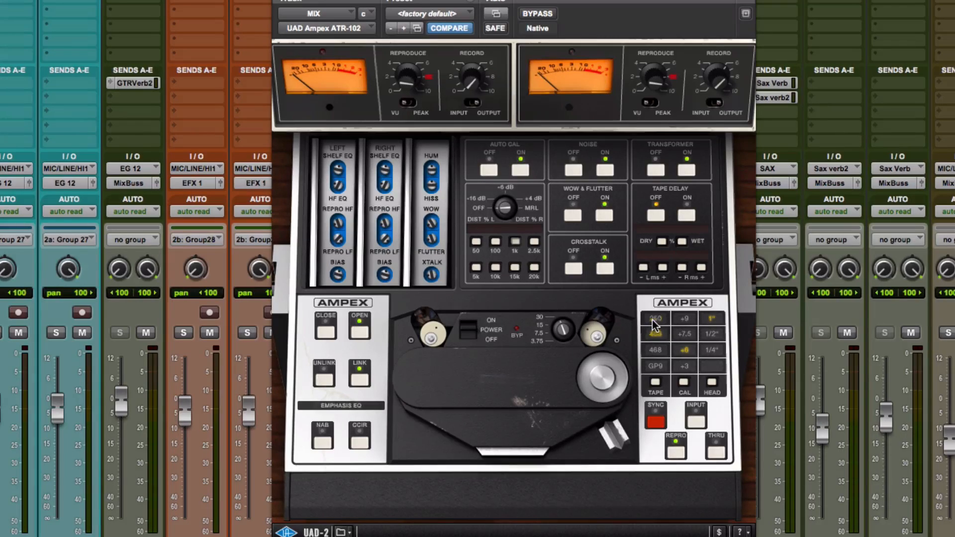
Try the 456, 250 and GP9 tape types with the 1" head, settle on 468, and play the mix.
{"action": "left_click", "coordinate": [657, 350]}
{"action": "left_click", "coordinate": [656, 334]}
{"action": "left_click", "coordinate": [657, 320]}
{"action": "left_click", "coordinate": [657, 367]}
{"action": "left_click", "coordinate": [656, 350]}
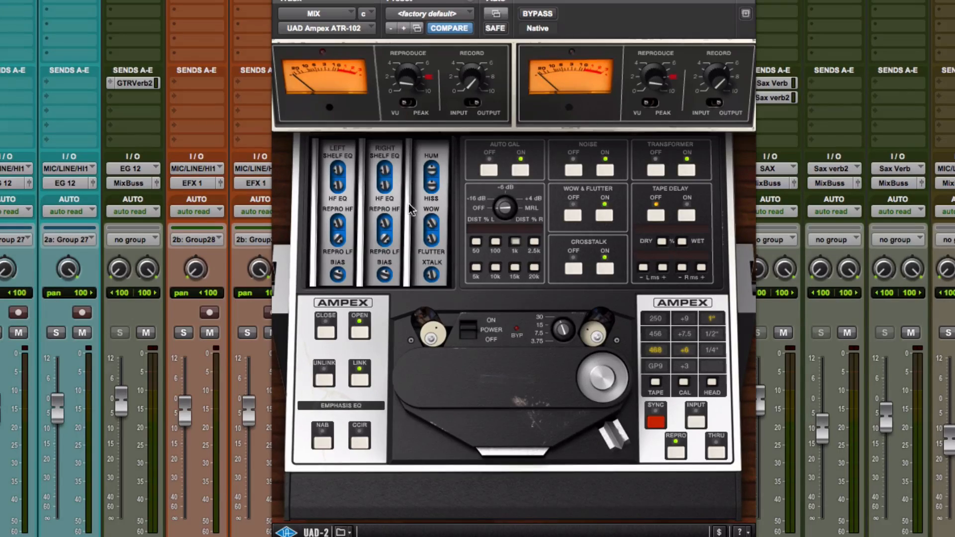
{"action": "key", "text": "space"}
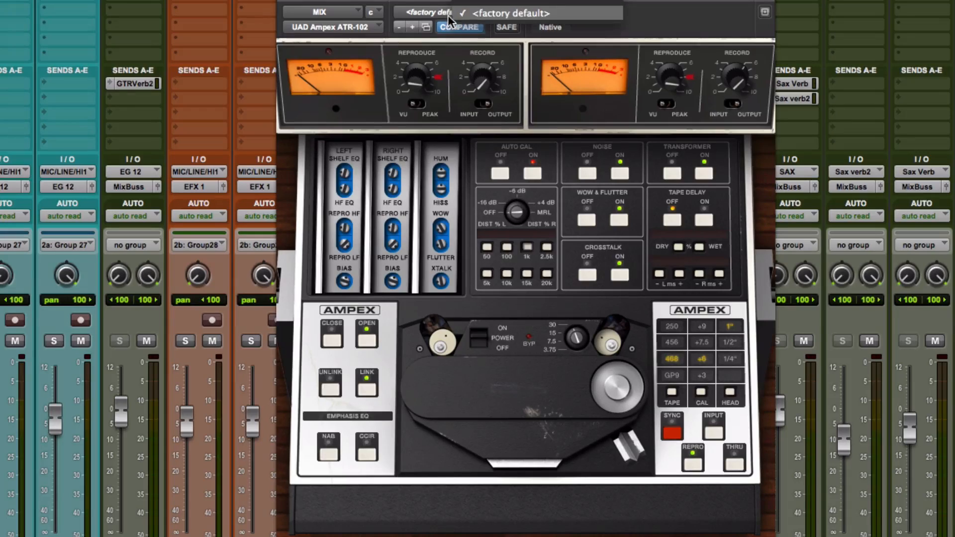
Restore the factory default settings, raise the Record level slightly and flip the meters' Input/Output switch.
{"action": "left_click", "coordinate": [459, 27]}
{"action": "left_click", "coordinate": [526, 247]}
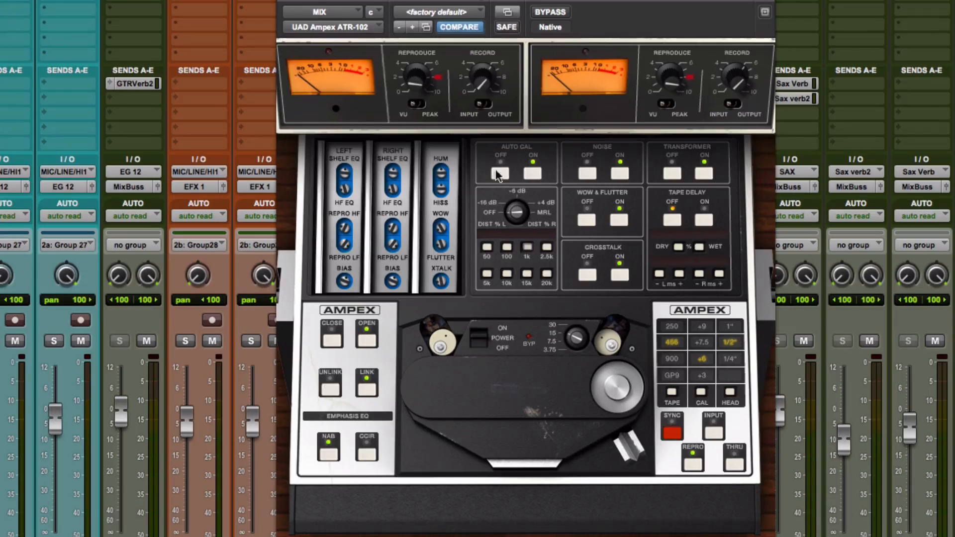
{"action": "left_click_drag", "start_coordinate": [476, 87], "coordinate": [478, 79]}
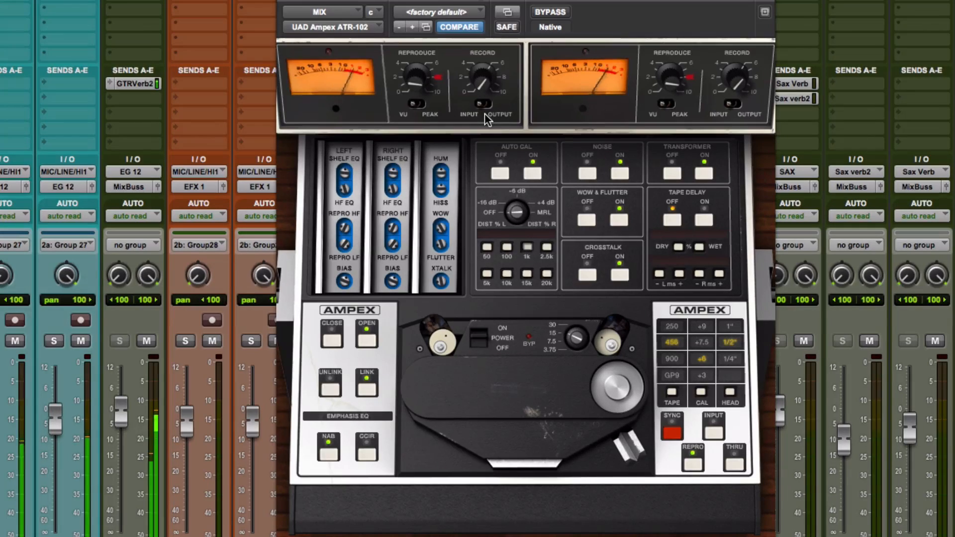
{"action": "left_click", "coordinate": [482, 103]}
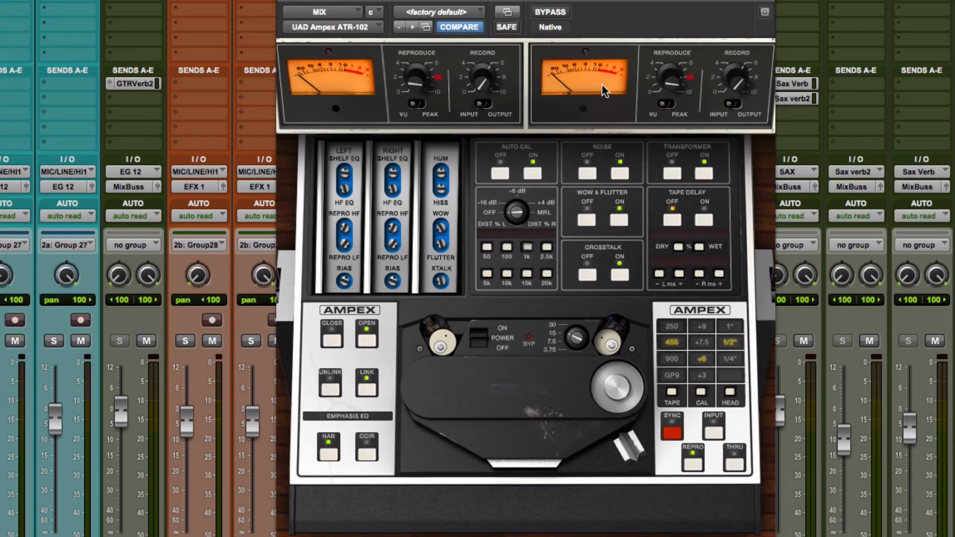
Compare tape speeds of 30, 15 and 3.75 IPS, using the 1/4" head, and finish at 30 IPS.
{"action": "left_click_drag", "start_coordinate": [575, 334], "coordinate": [584, 296]}
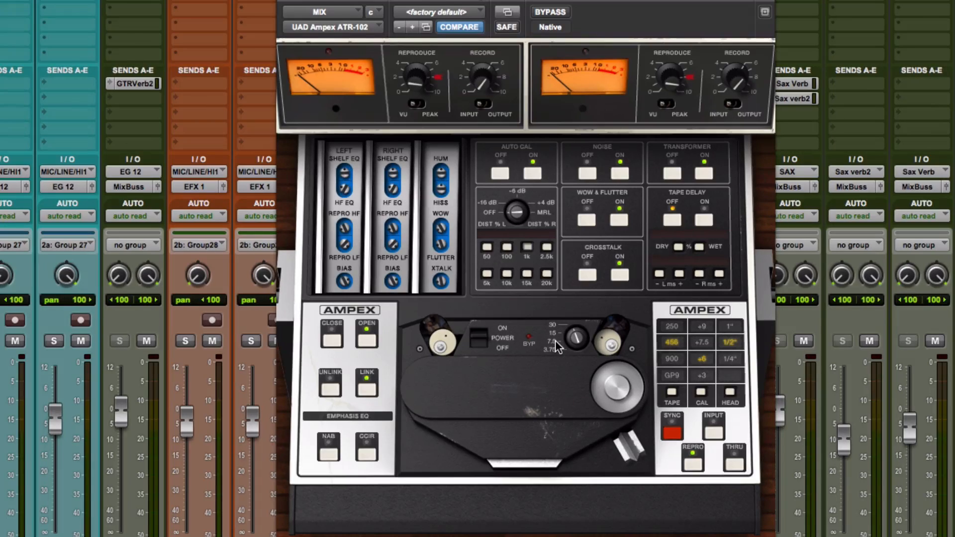
{"action": "left_click_drag", "start_coordinate": [573, 347], "coordinate": [576, 365]}
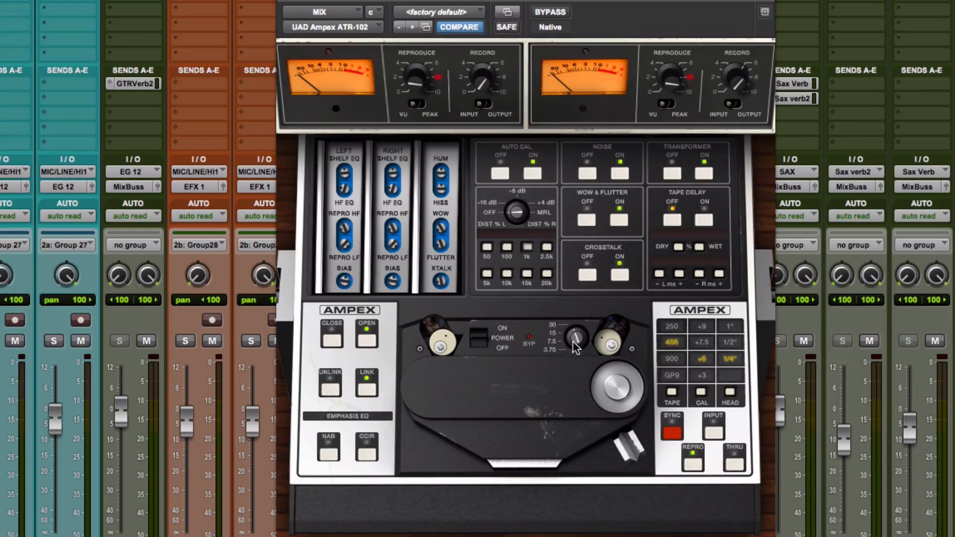
{"action": "left_click_drag", "start_coordinate": [575, 347], "coordinate": [581, 321]}
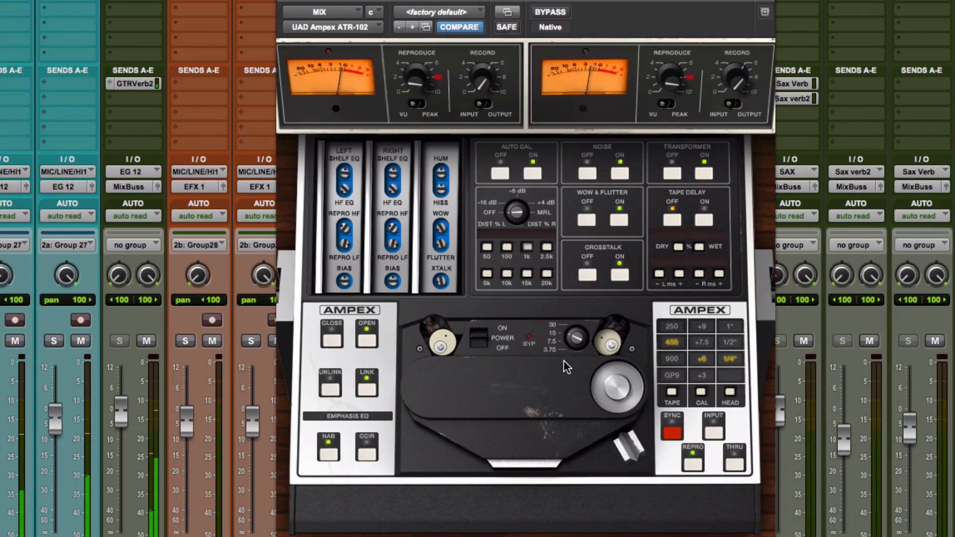
{"action": "left_click_drag", "start_coordinate": [575, 336], "coordinate": [572, 357]}
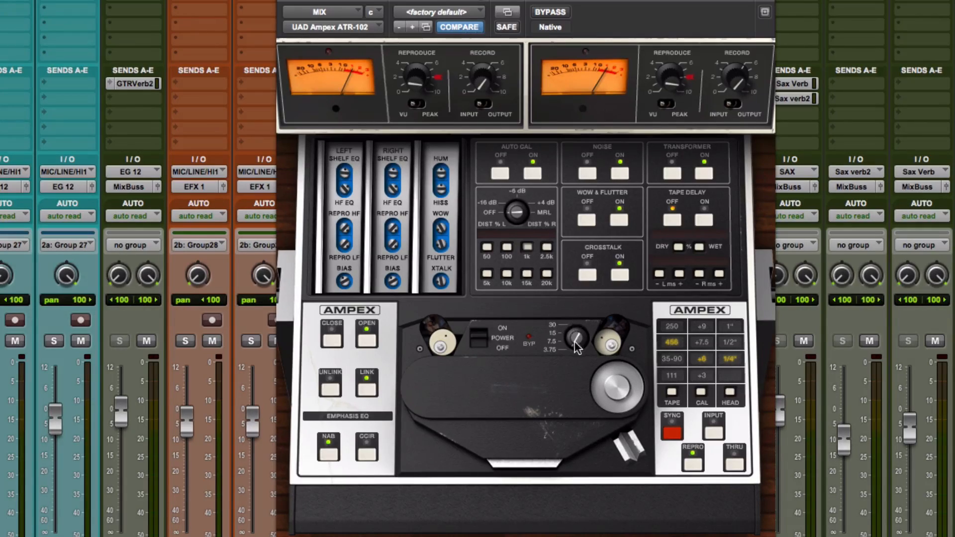
{"action": "left_click_drag", "start_coordinate": [572, 343], "coordinate": [613, 200]}
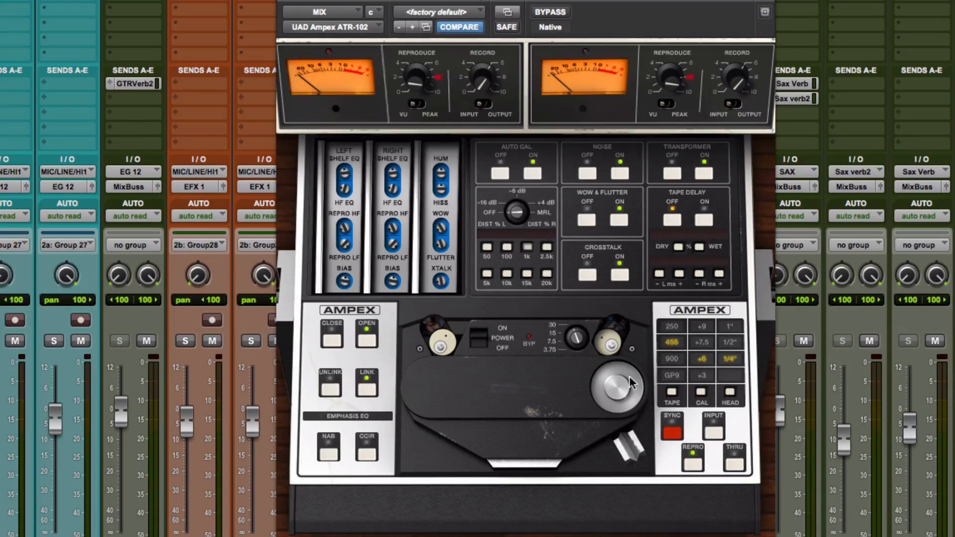
Lower the tape speed and cycle through the tape types with the 1/4" head, ending on 900.
{"action": "left_click_drag", "start_coordinate": [575, 341], "coordinate": [570, 397]}
{"action": "left_click", "coordinate": [673, 393]}
{"action": "left_click", "coordinate": [673, 393]}
{"action": "left_click", "coordinate": [672, 393]}
{"action": "left_click", "coordinate": [672, 393]}
{"action": "left_click", "coordinate": [672, 393]}
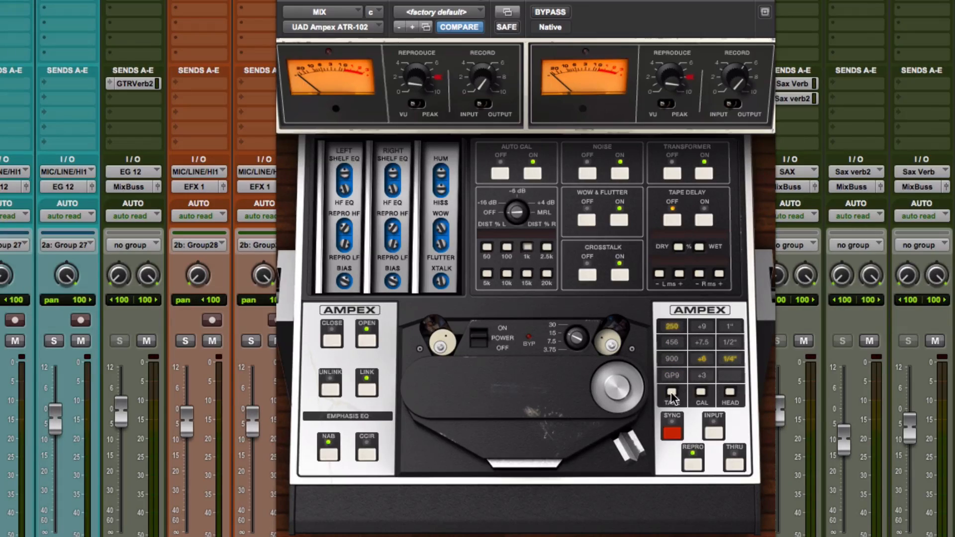
{"action": "left_click", "coordinate": [673, 393]}
{"action": "left_click", "coordinate": [672, 393]}
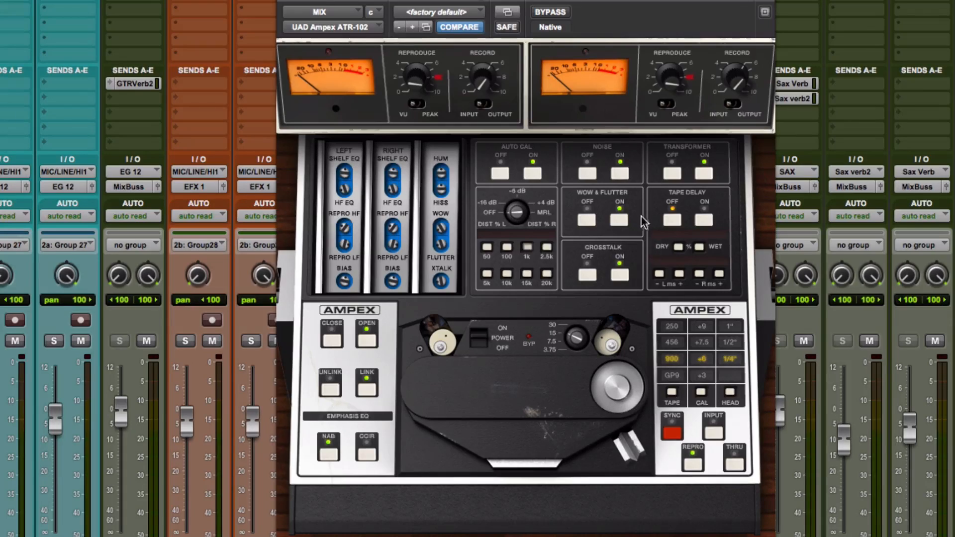
{"action": "left_click", "coordinate": [732, 394]}
{"action": "left_click", "coordinate": [731, 394]}
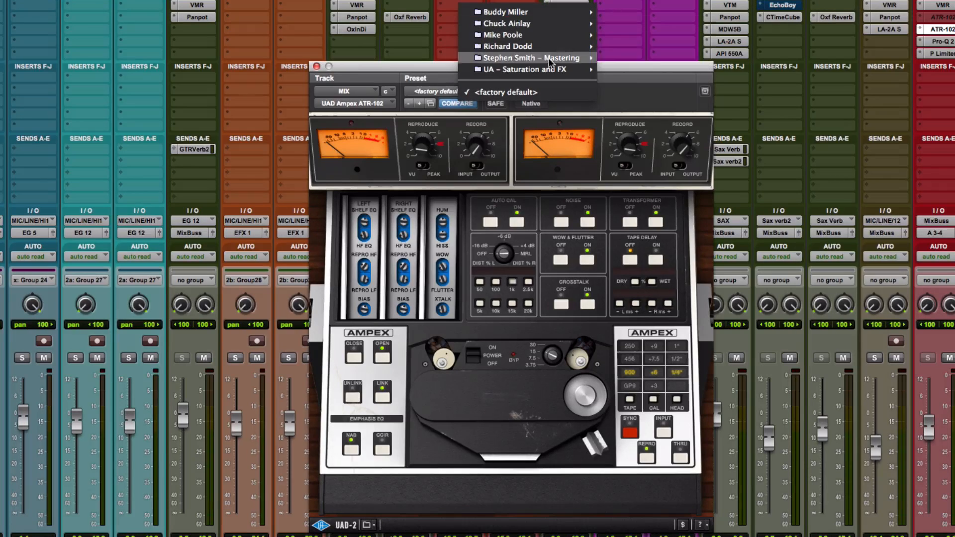
Load the "ULTRALINEAR - ATR - 1 IN. - 30 IPS" preset from the Stephen Smith – Mastering collection.
{"action": "mouse_move", "coordinate": [546, 70]}
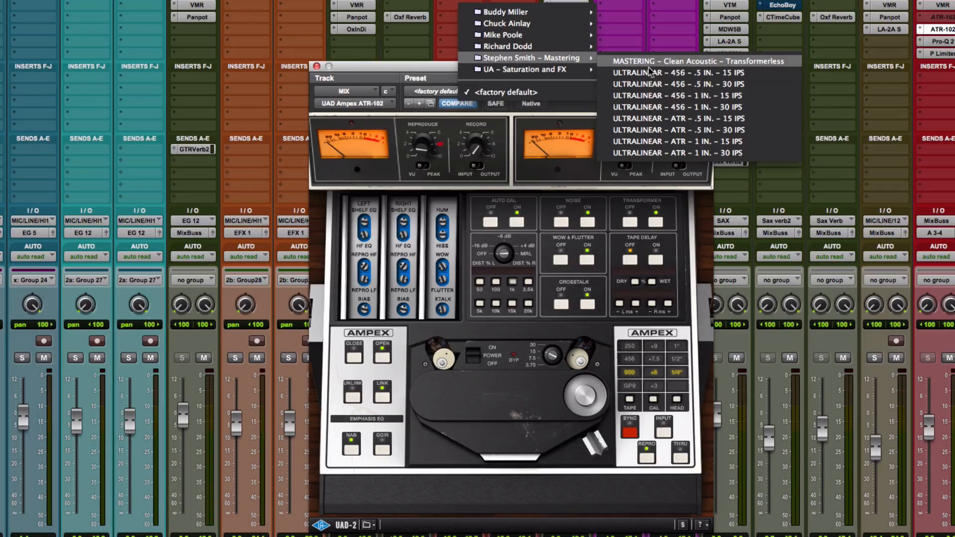
{"action": "left_click", "coordinate": [638, 155]}
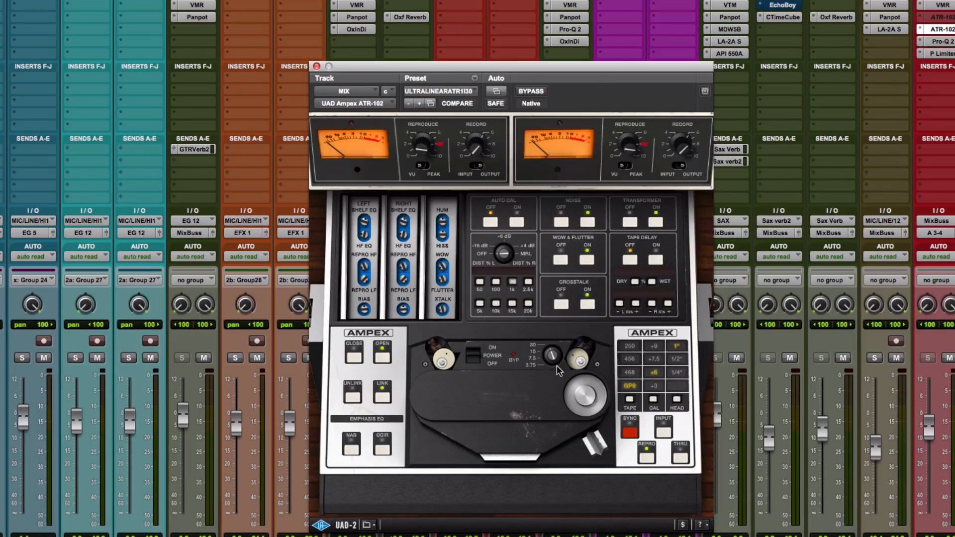
{"action": "left_click", "coordinate": [475, 91]}
{"action": "mouse_move", "coordinate": [528, 92]}
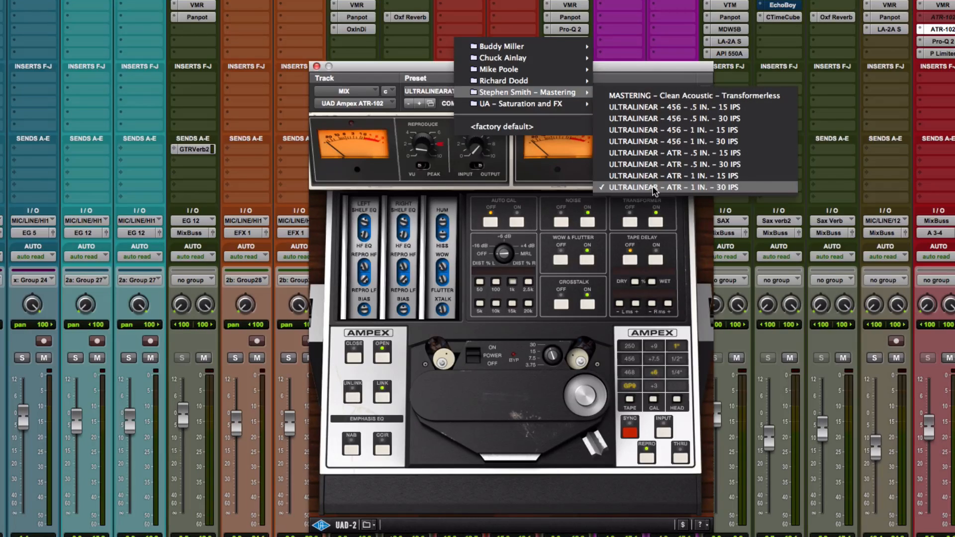
{"action": "left_click", "coordinate": [653, 188]}
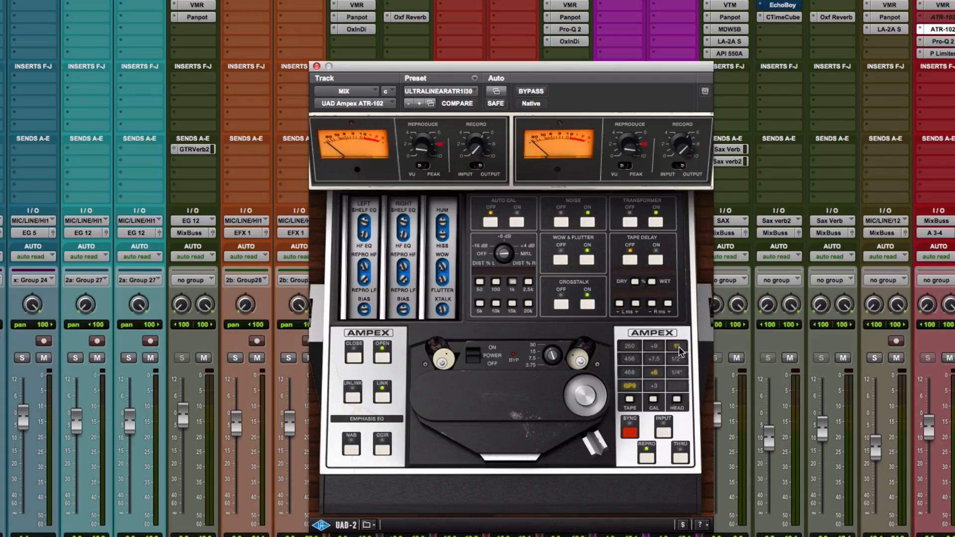
Turn noise off, and try Auto Cal on before switching it back off.
{"action": "left_click", "coordinate": [562, 223]}
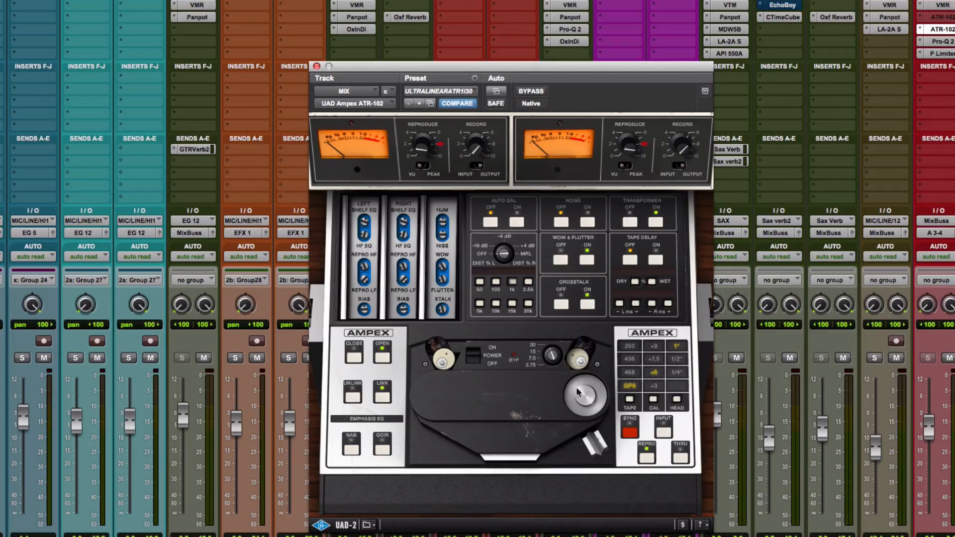
{"action": "left_click", "coordinate": [520, 224]}
{"action": "left_click", "coordinate": [490, 222]}
Reload the "ULTRALINEAR - ATR - 1 IN. - 30 IPS" preset and switch noise off.
{"action": "left_click", "coordinate": [466, 92]}
{"action": "mouse_move", "coordinate": [547, 92]}
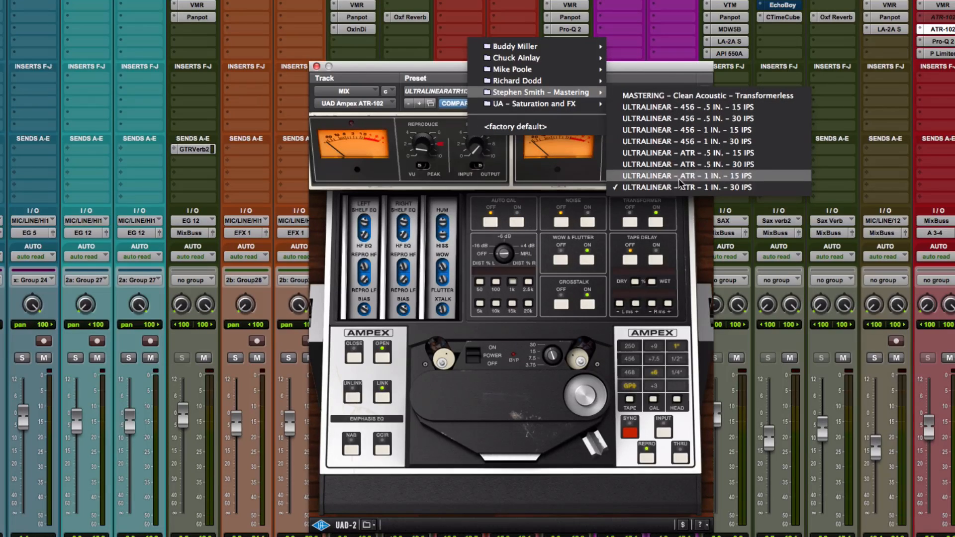
{"action": "left_click", "coordinate": [679, 187]}
{"action": "left_click", "coordinate": [562, 222]}
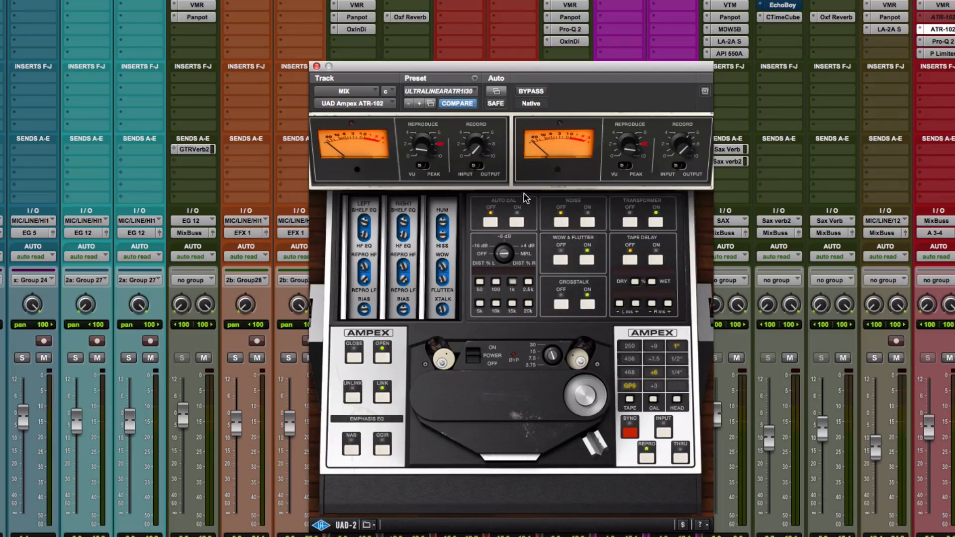
Make the MIX channel's second ATR-102 insert inactive and open the first ATR-102 in its place.
{"action": "left_click", "coordinate": [317, 67]}
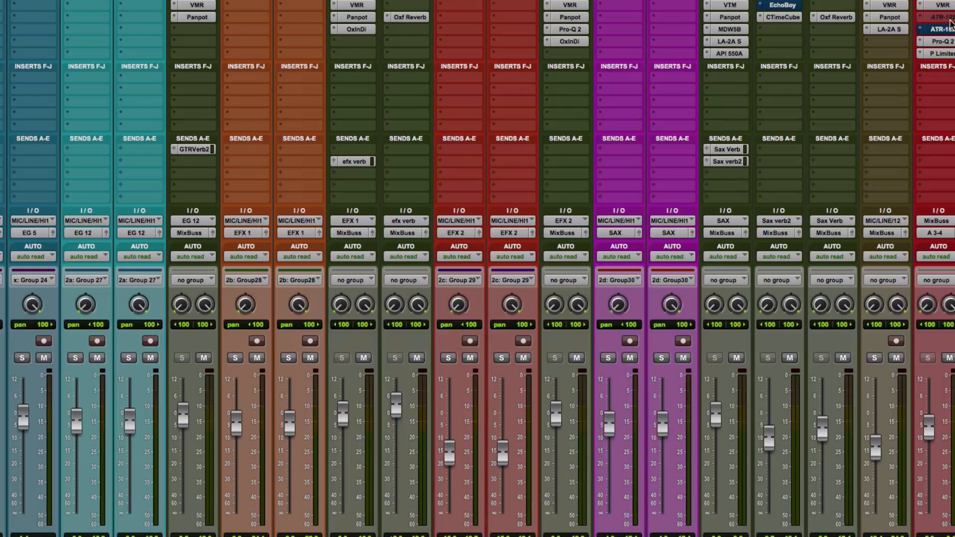
{"action": "left_click", "coordinate": [943, 28], "text": "ctrl+super"}
{"action": "left_click", "coordinate": [946, 17]}
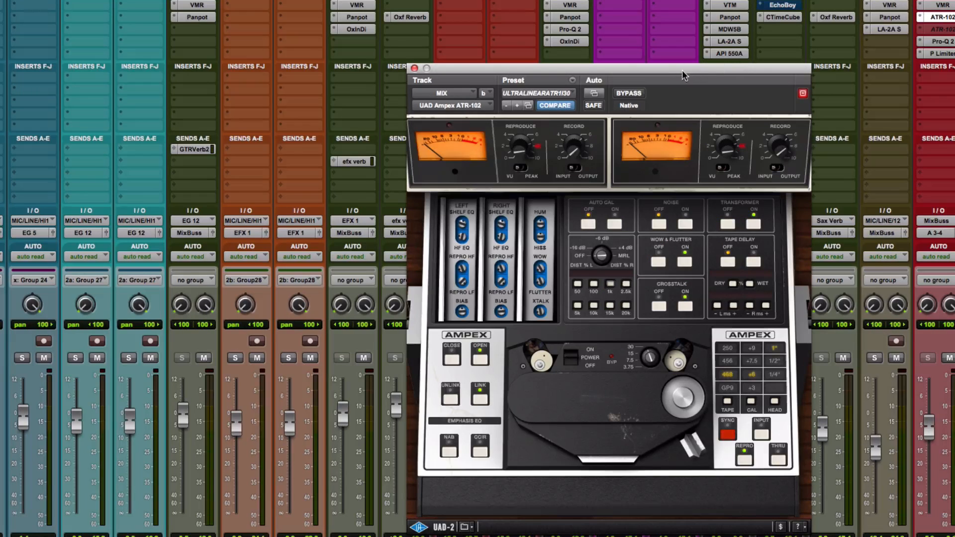
{"action": "left_click_drag", "start_coordinate": [679, 68], "coordinate": [653, 68]}
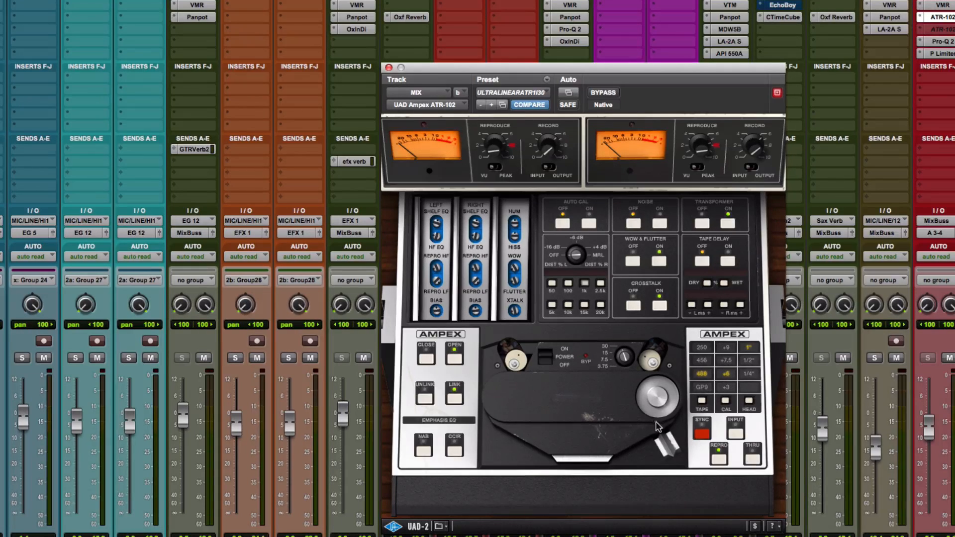
Play the mix and compare the Thru bypass with the Repro path, finishing on Repro.
{"action": "left_click", "coordinate": [752, 456]}
{"action": "left_click", "coordinate": [712, 457]}
{"action": "left_click", "coordinate": [755, 458]}
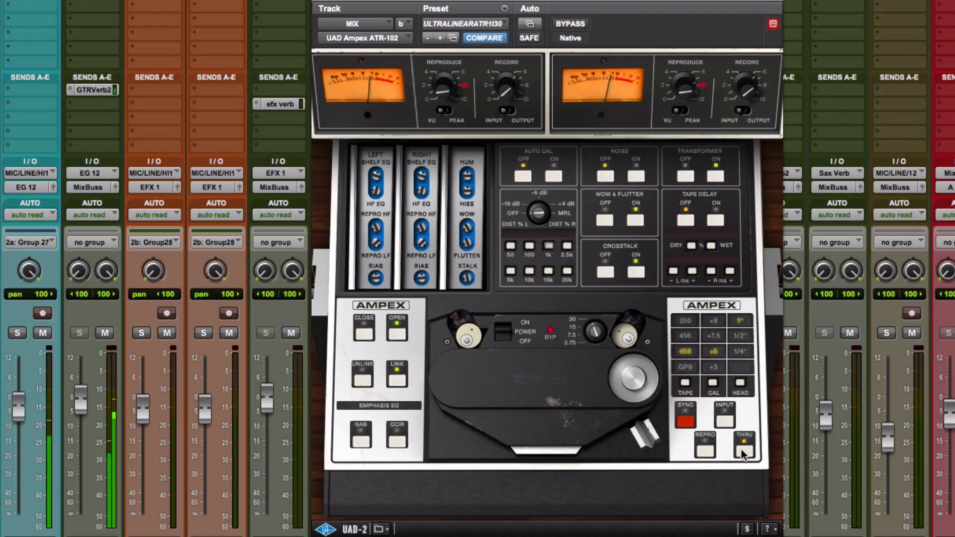
{"action": "left_click", "coordinate": [705, 451]}
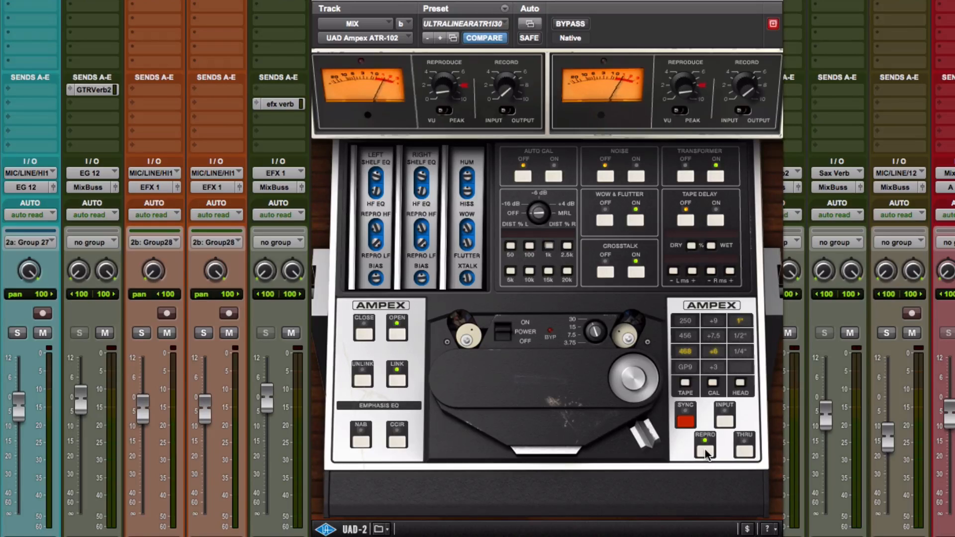
{"action": "left_click", "coordinate": [744, 451]}
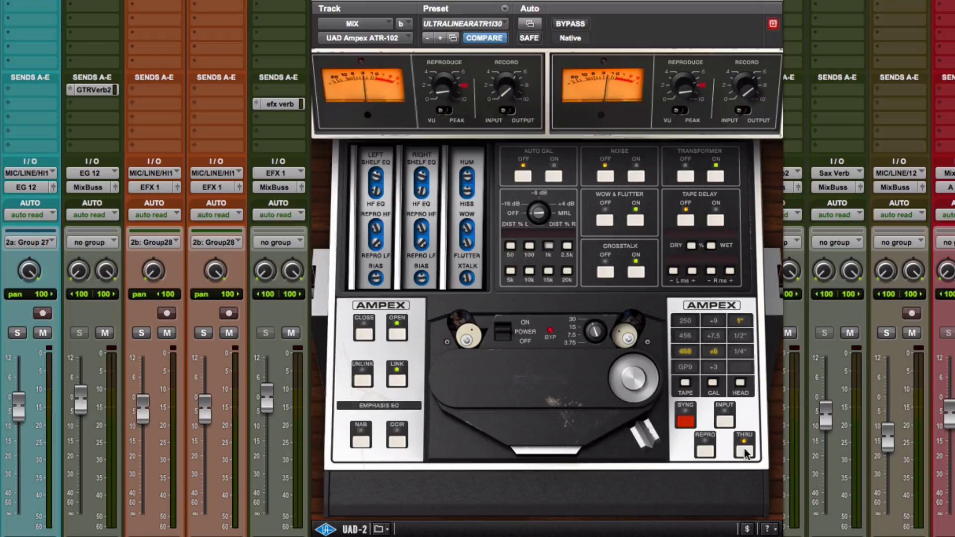
{"action": "left_click", "coordinate": [705, 452]}
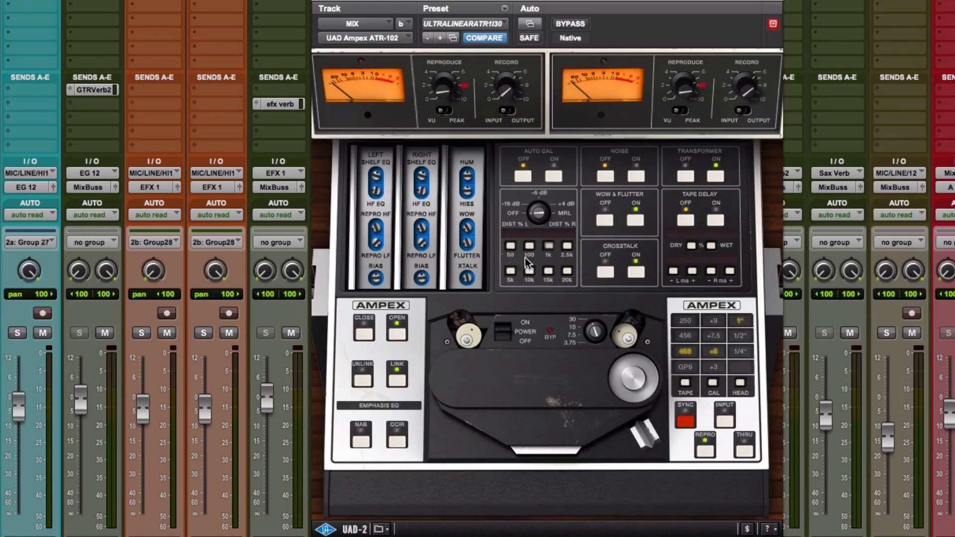
{"action": "left_click_drag", "start_coordinate": [538, 208], "coordinate": [536, 219]}
{"action": "left_click", "coordinate": [526, 244]}
{"action": "mouse_move", "coordinate": [541, 214]}
{"action": "left_mouse_down"}
{"action": "mouse_move", "coordinate": [542, 185]}
{"action": "mouse_move", "coordinate": [535, 214]}
{"action": "left_mouse_up"}
Turn on the Tape Delay section.
{"action": "left_click", "coordinate": [715, 222]}
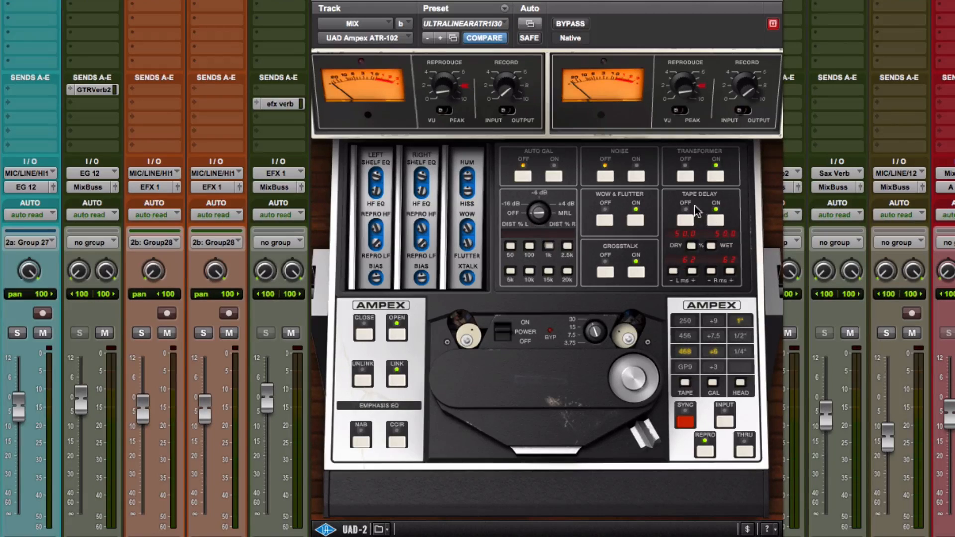